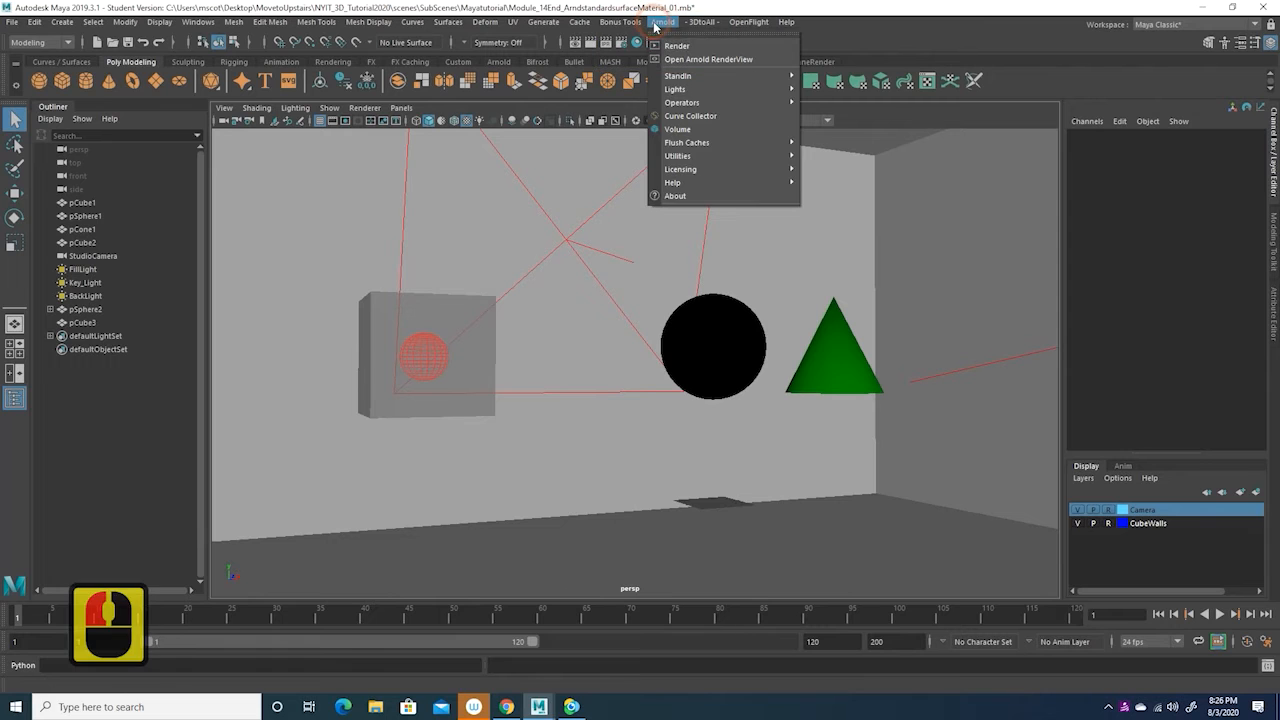
# Render the perspective view with Arnold to check the scene, and close the finished render preview.
pyautogui.click(675, 46)
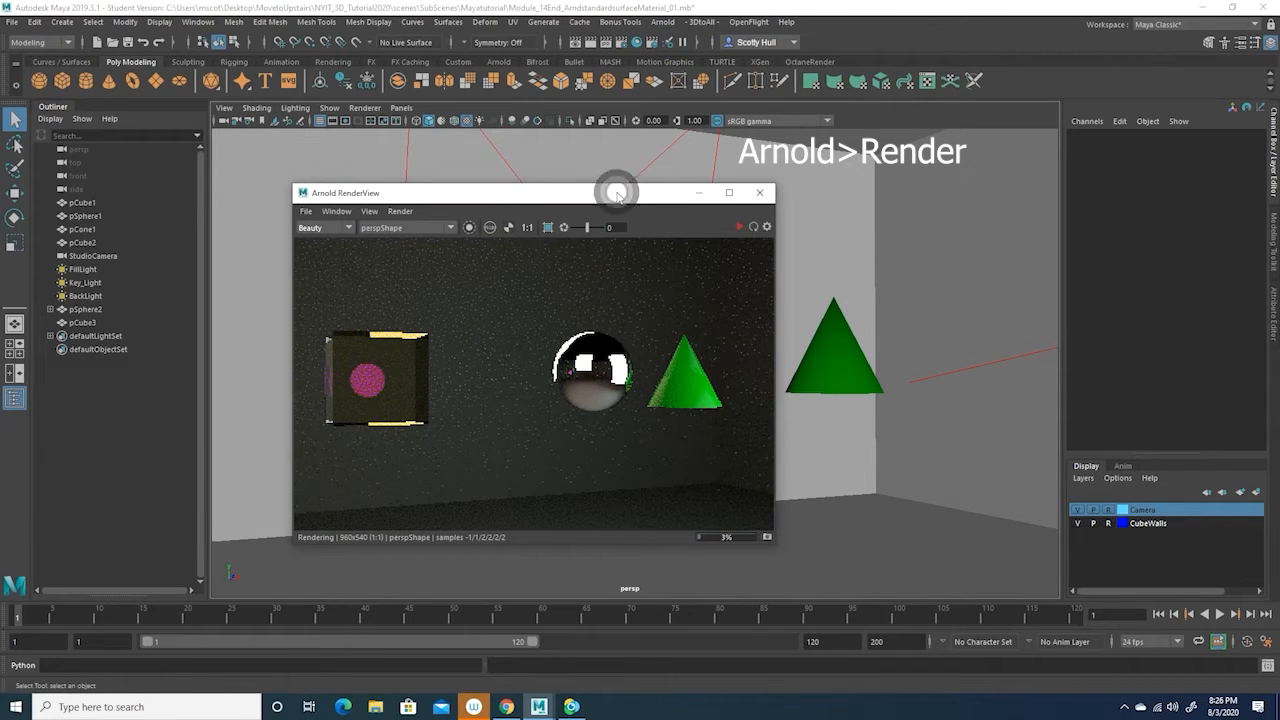
pyautogui.moveTo(611, 189); pyautogui.dragTo(523, 131)
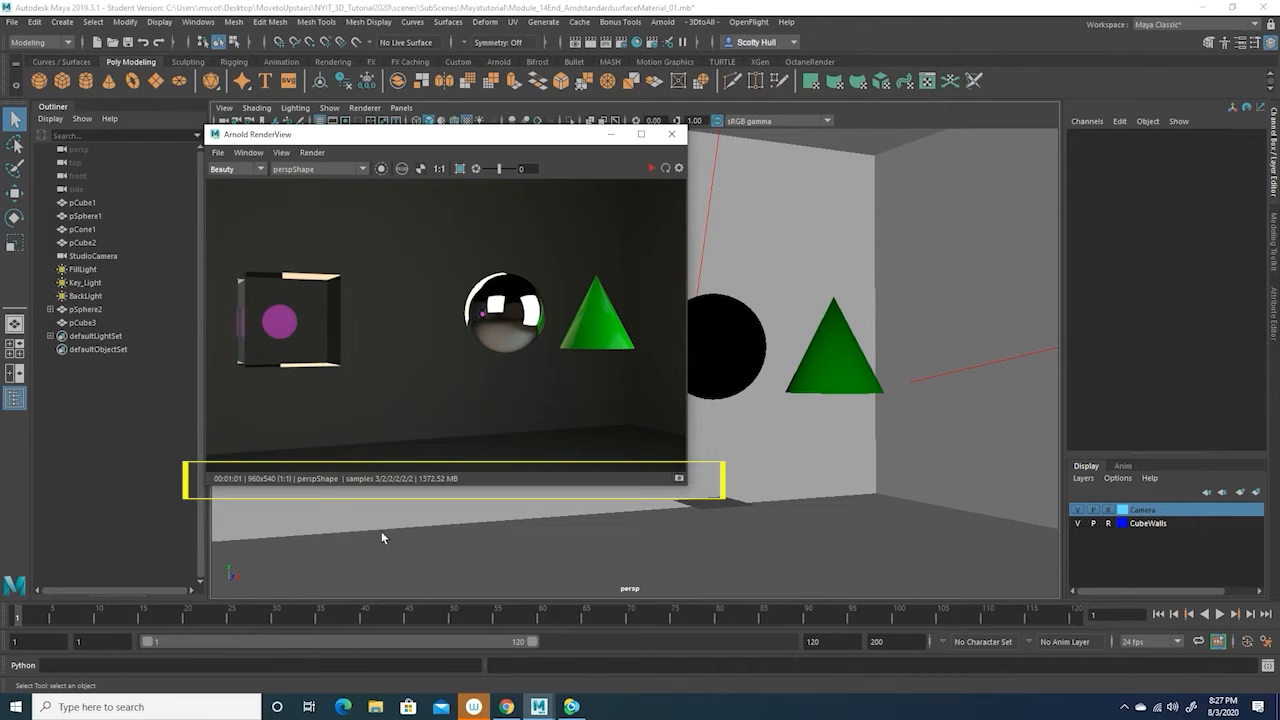
pyautogui.click(230, 488)
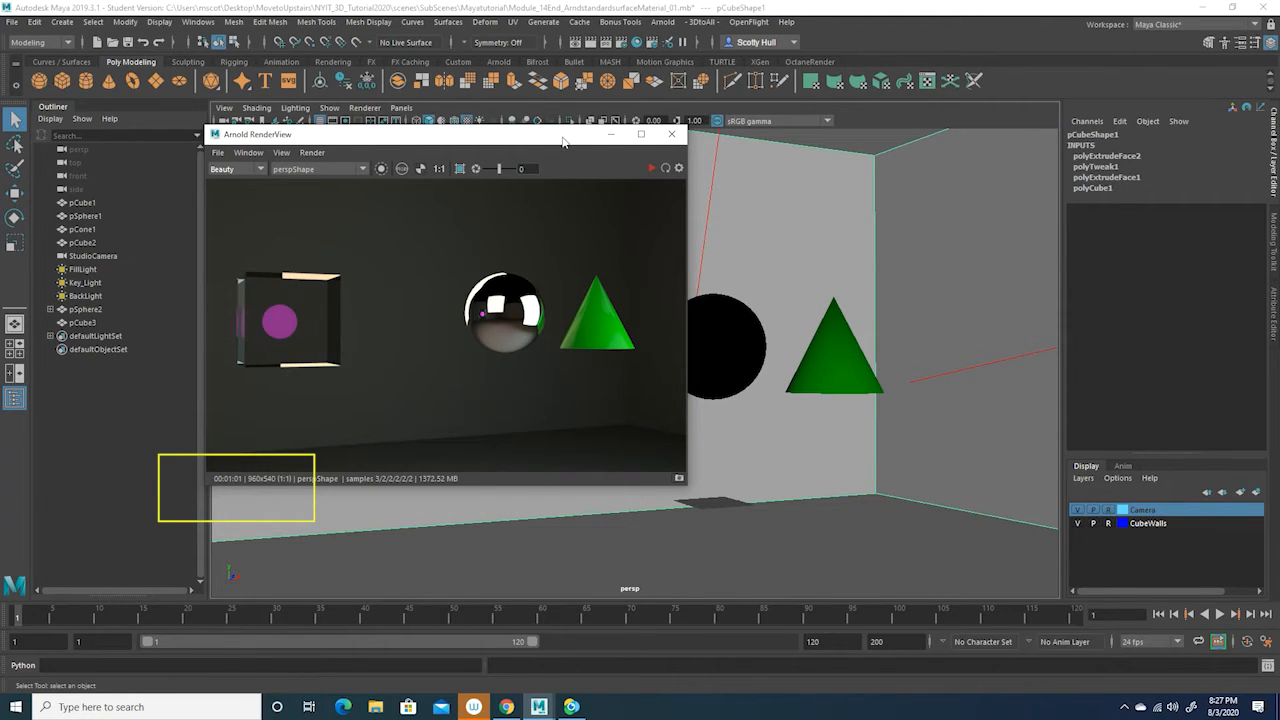
pyautogui.click(673, 135)
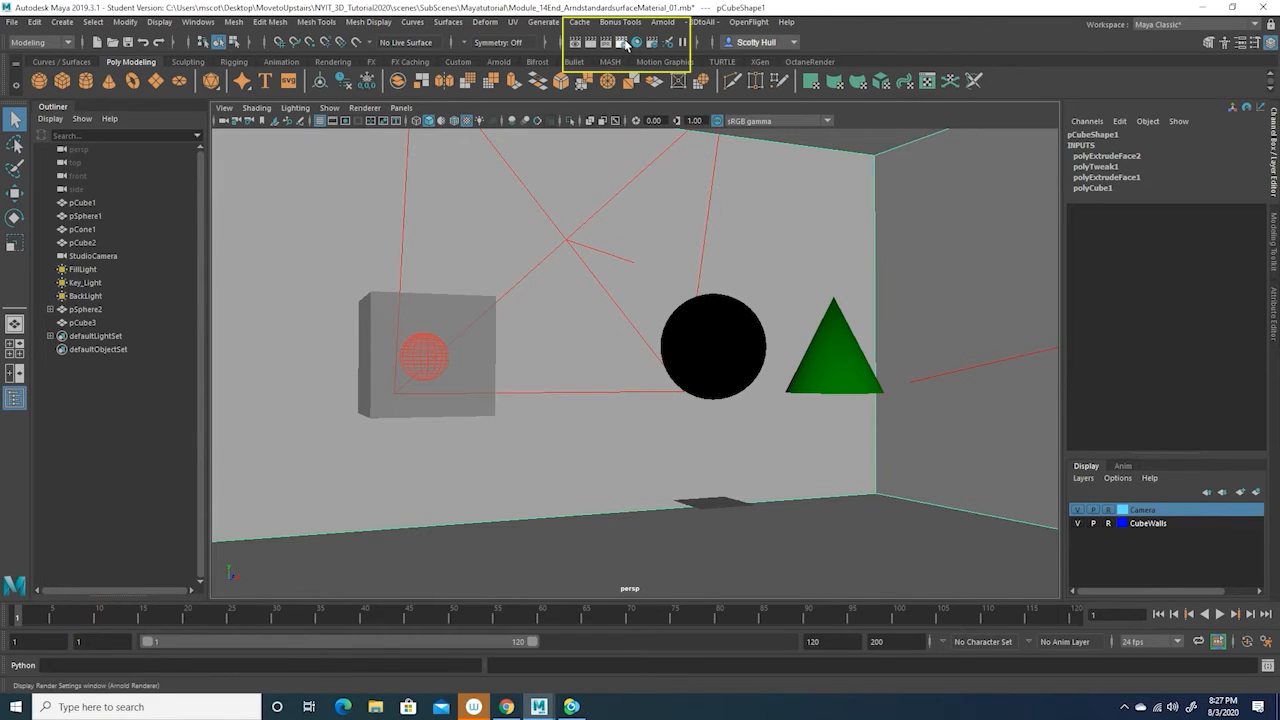
# Open the render settings and set the common Frame/Animation extension to name#.ext.
pyautogui.click(622, 43)
pyautogui.moveTo(326, 126); pyautogui.dragTo(591, 91)
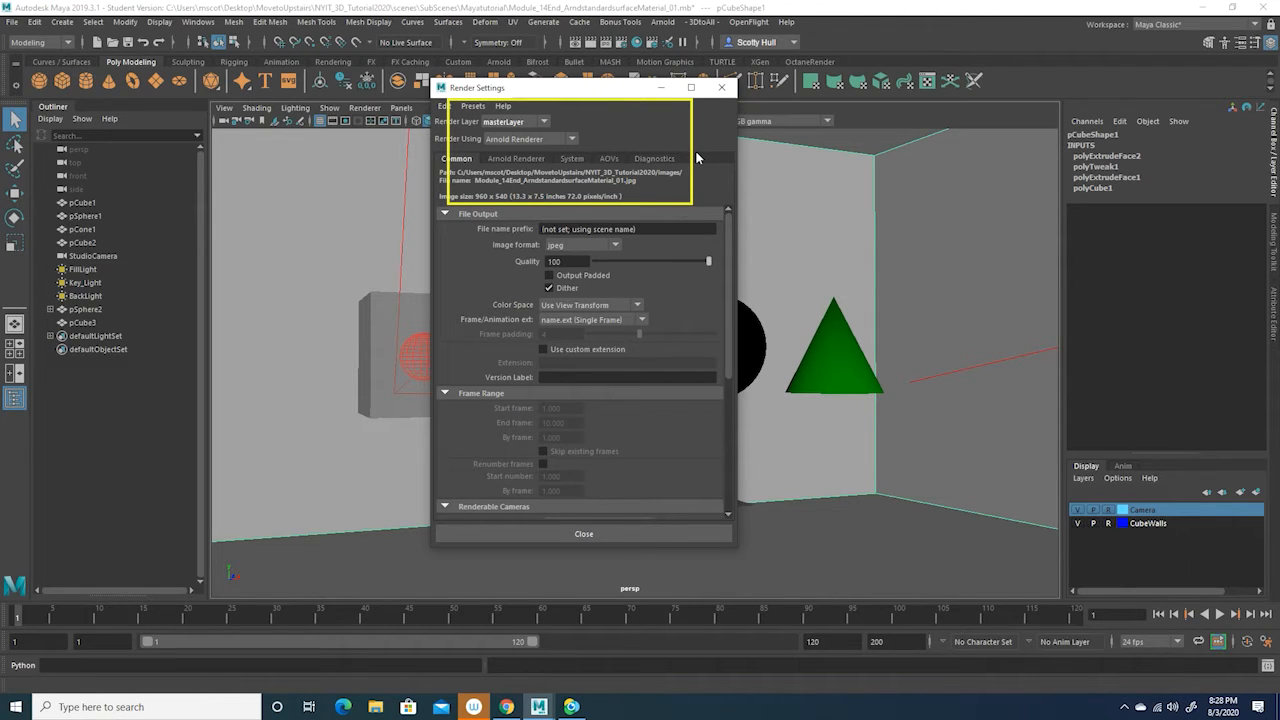
pyautogui.click(456, 160)
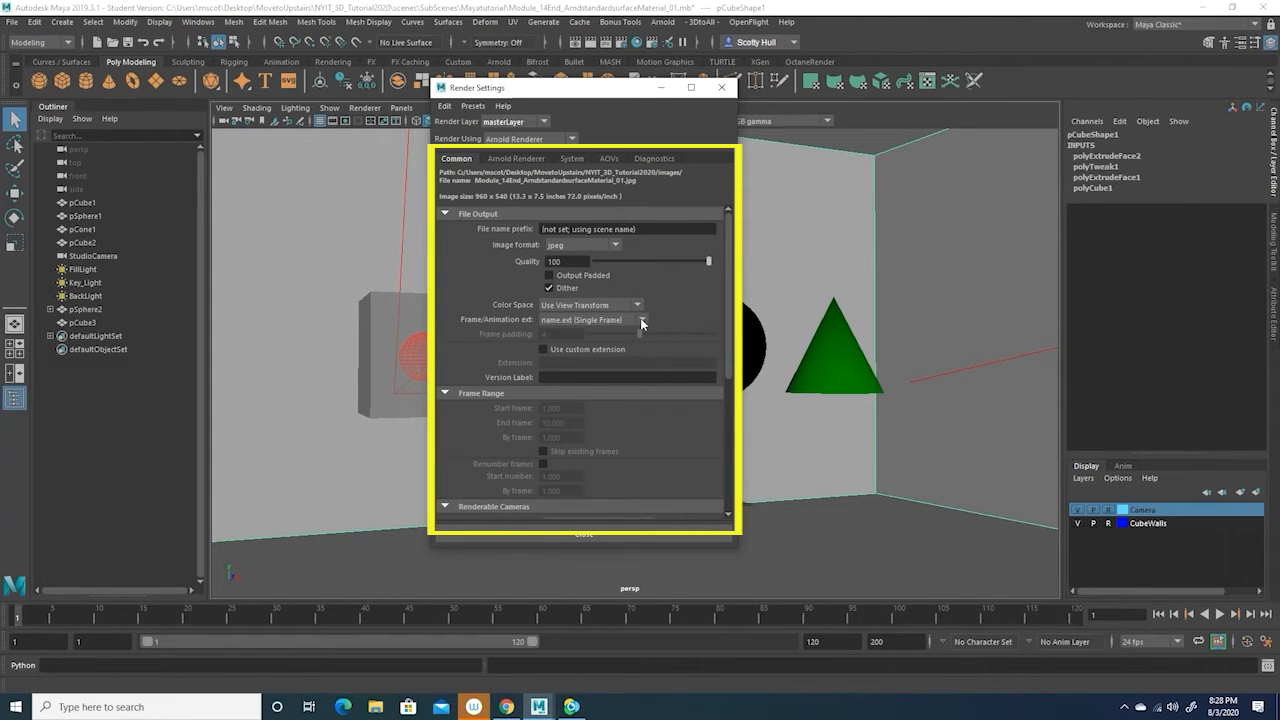
pyautogui.click(641, 323)
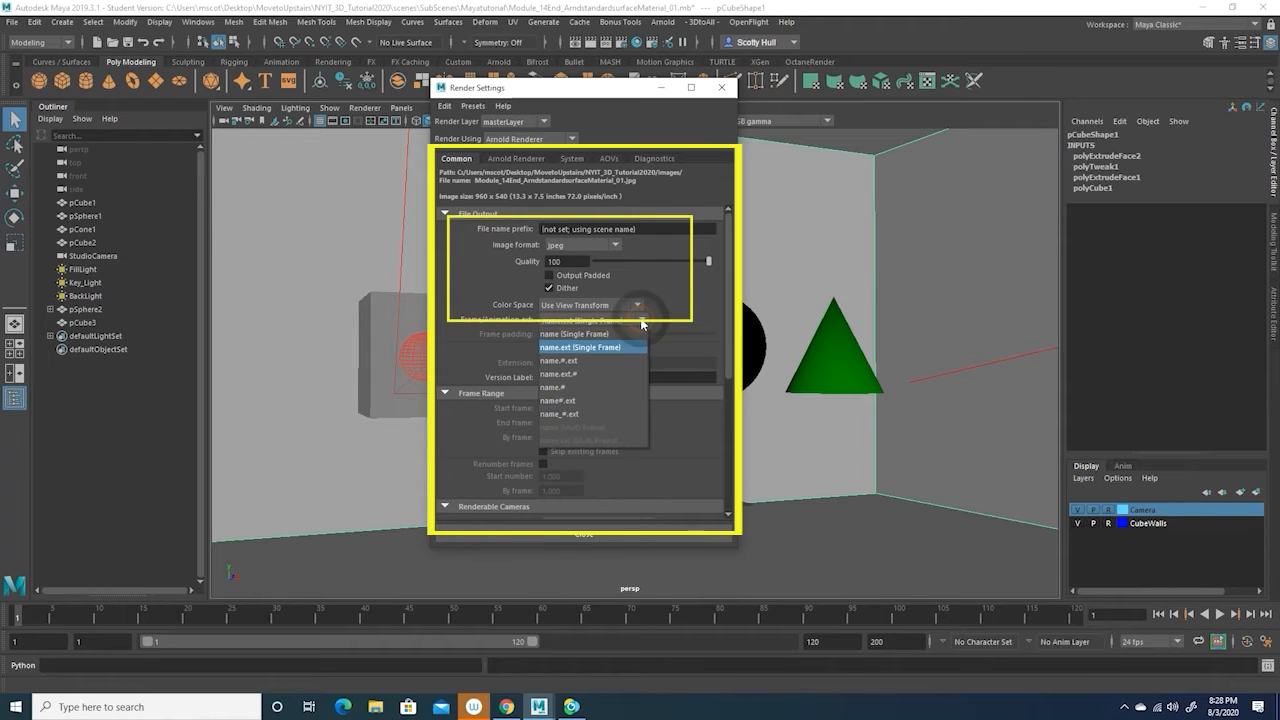
pyautogui.click(575, 400)
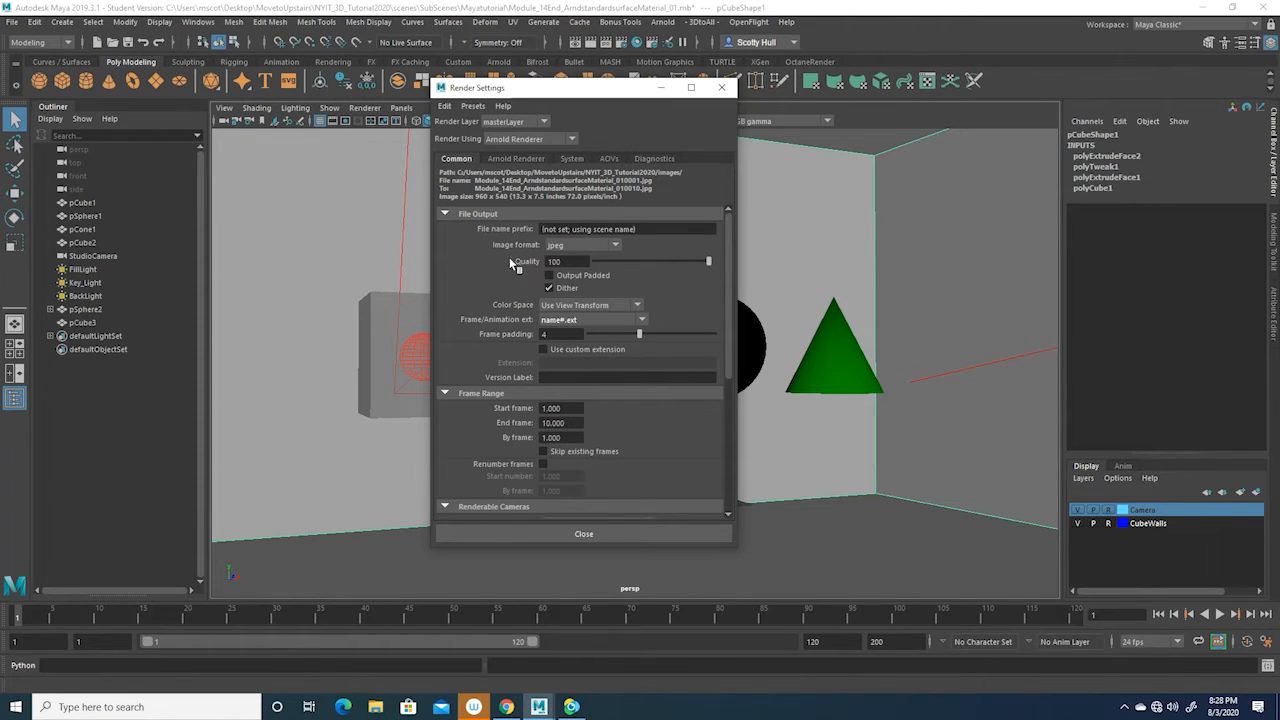
# Set the render image size preset to HD_720.
pyautogui.scroll(-2, 647, 297)
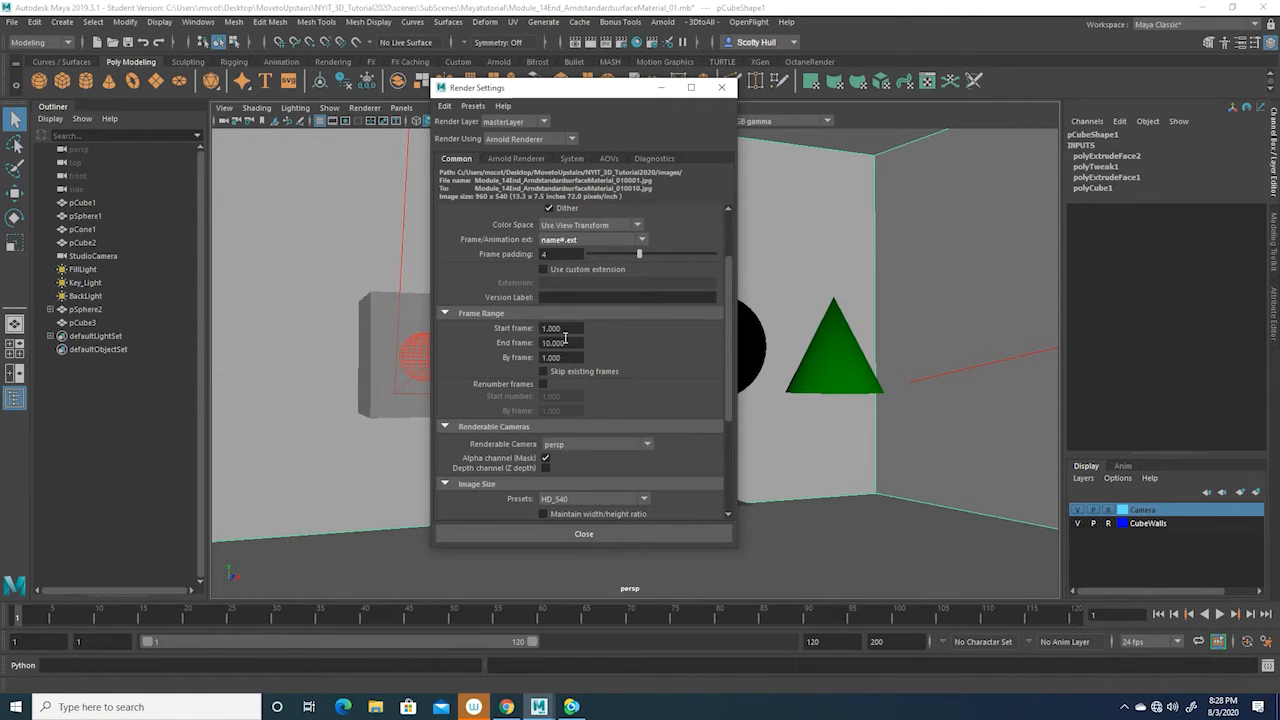
pyautogui.scroll(-2, 623, 325)
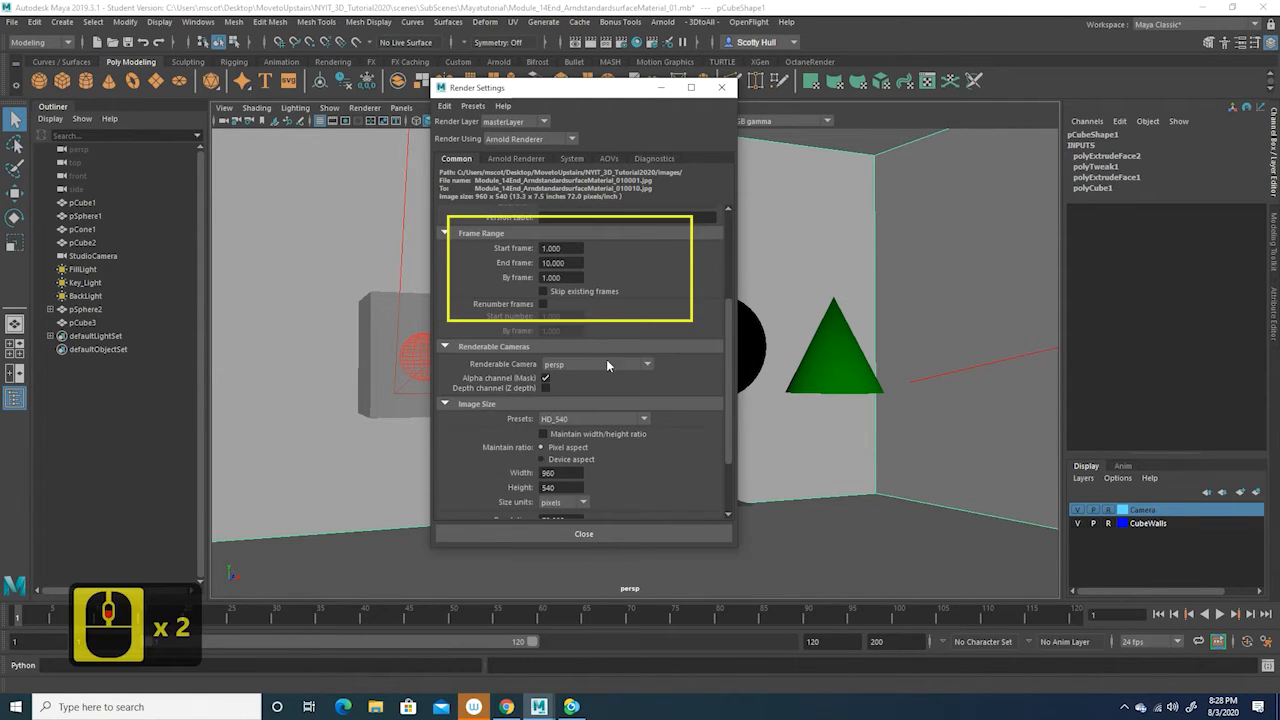
pyautogui.scroll(-3, 626, 377)
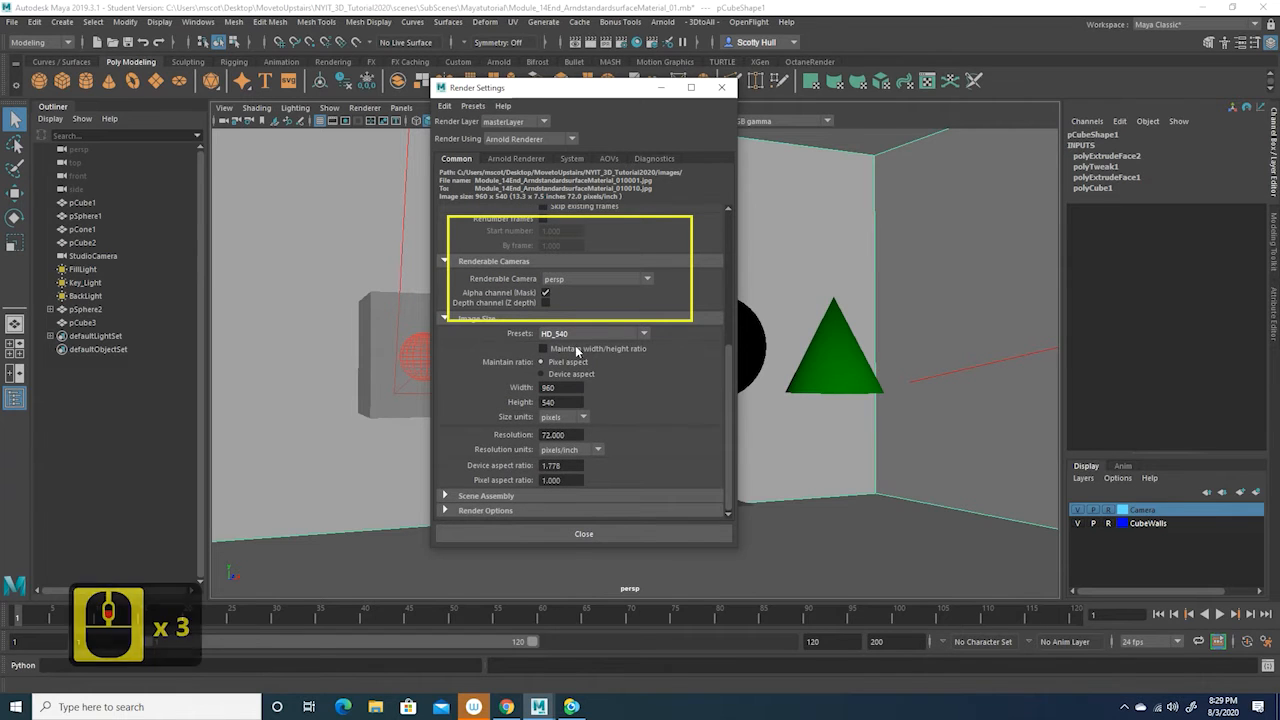
pyautogui.click(644, 334)
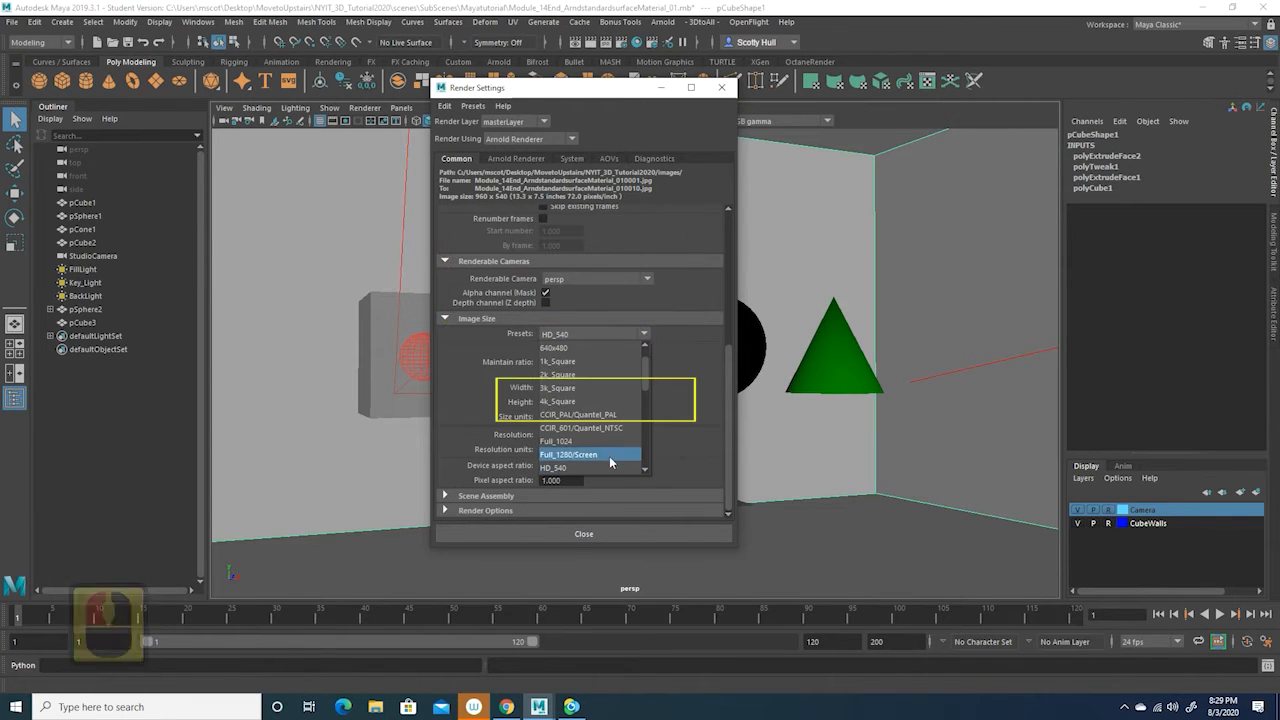
pyautogui.scroll(-2, 609, 457)
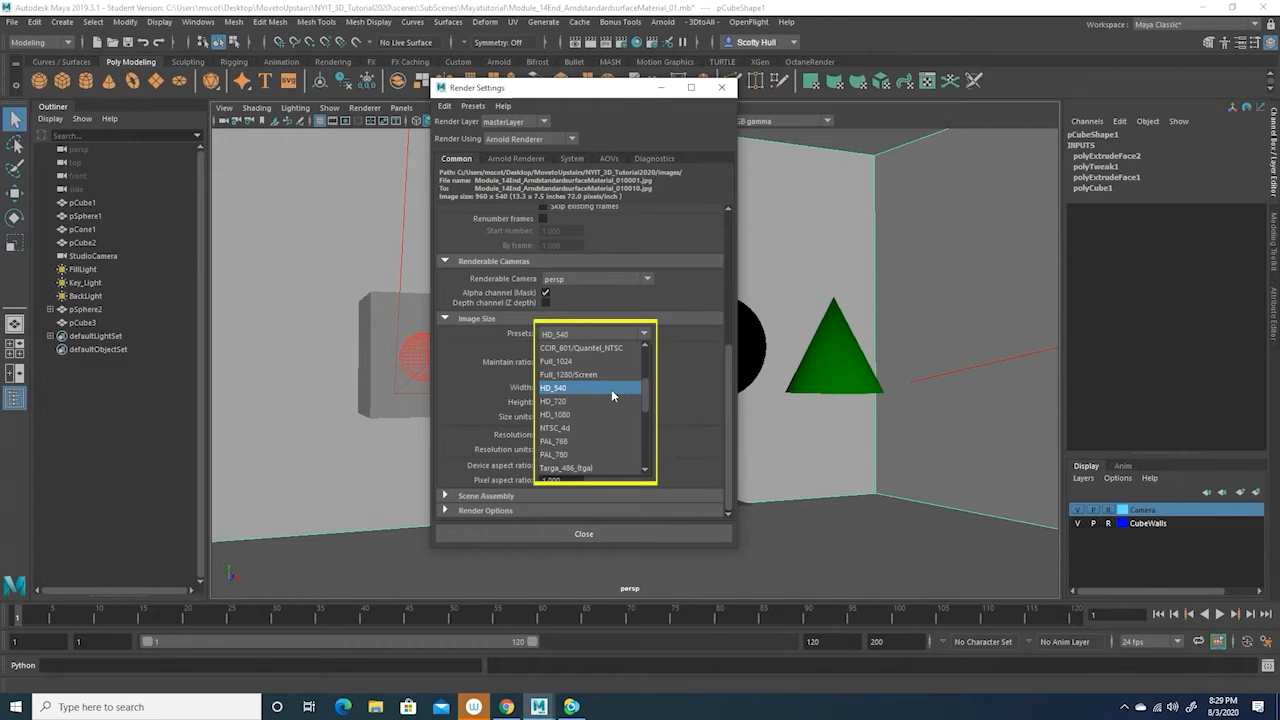
pyautogui.click(611, 389)
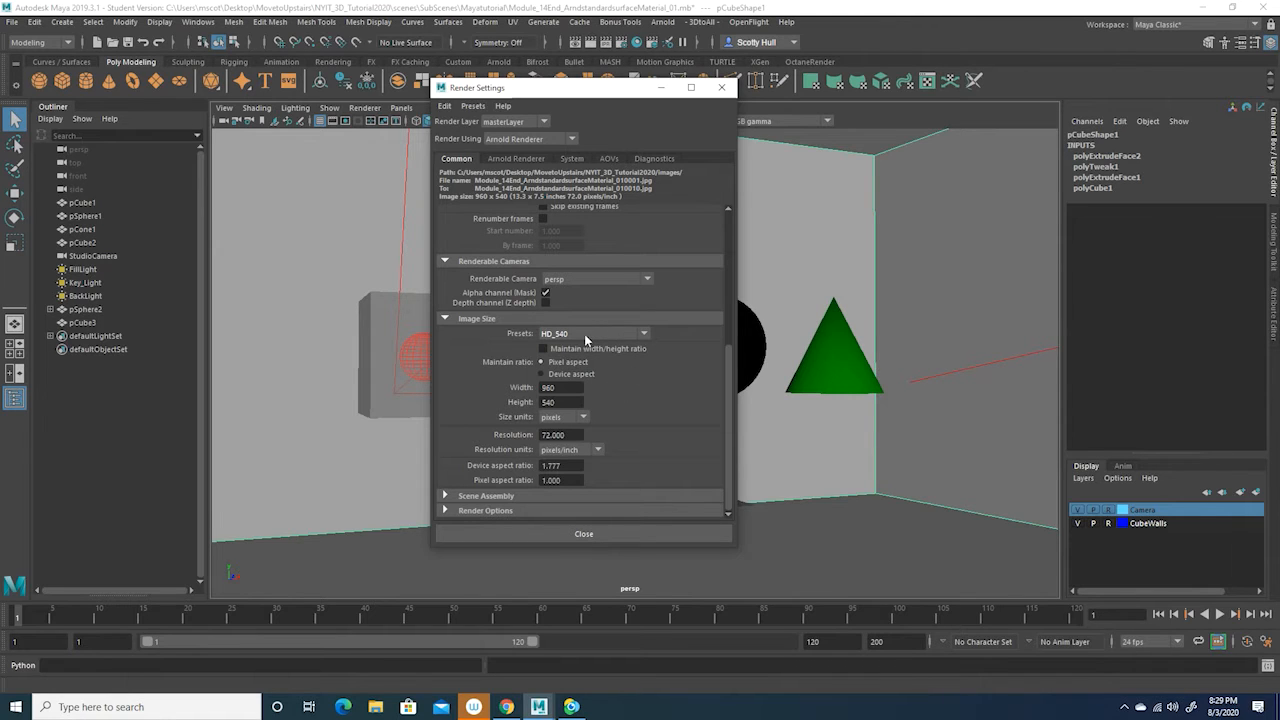
pyautogui.click(645, 332)
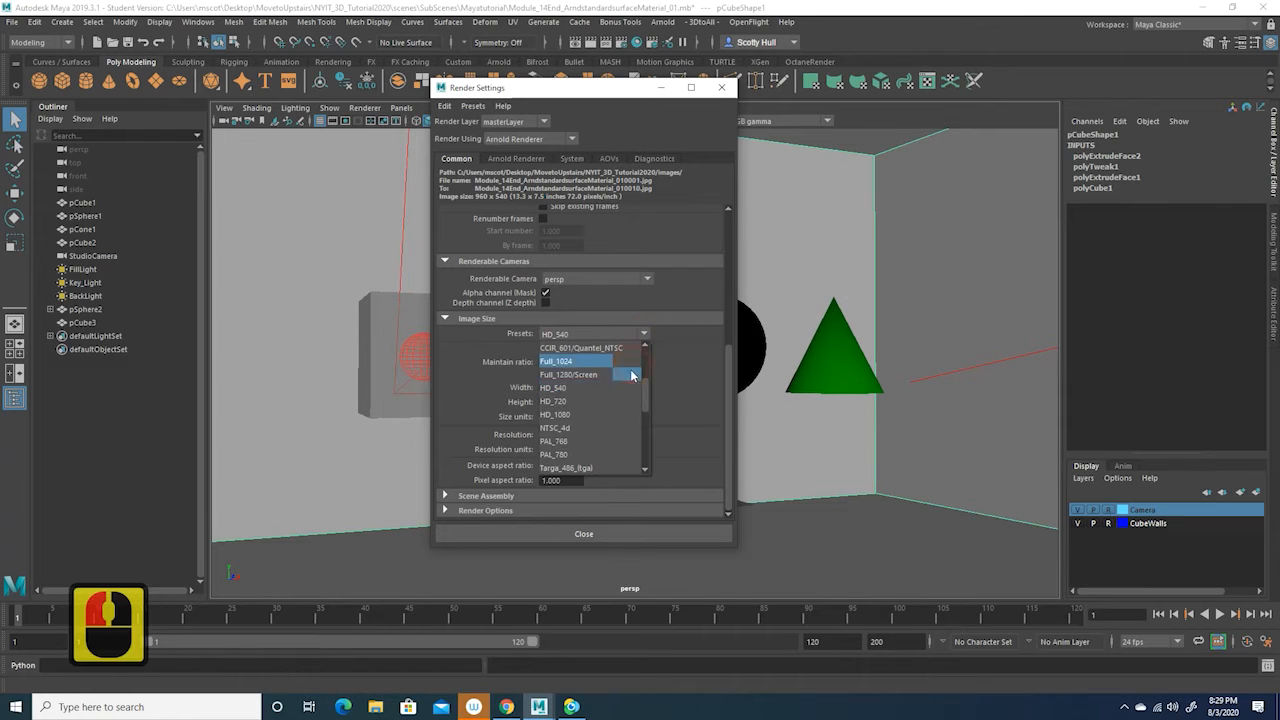
pyautogui.click(623, 401)
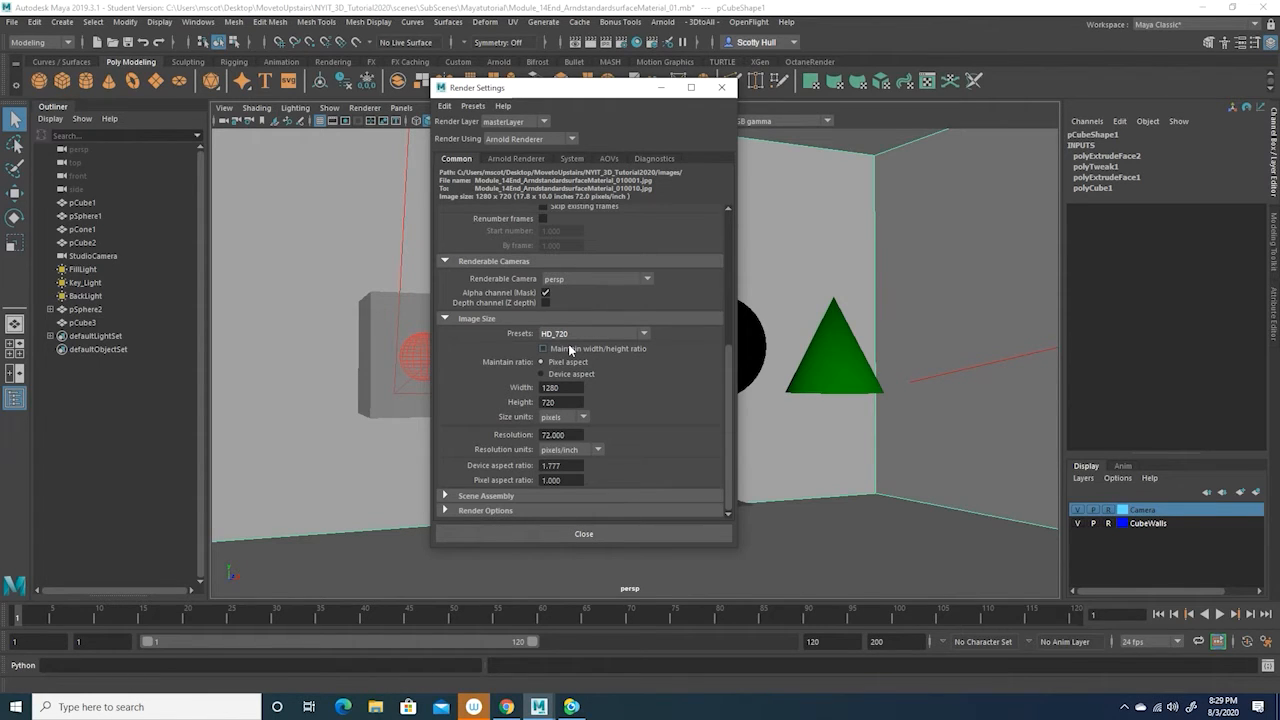
# Review the common frame range and file output settings, and examine Arnold's sampling and adaptive sampling options.
pyautogui.scroll(4, 637, 381)
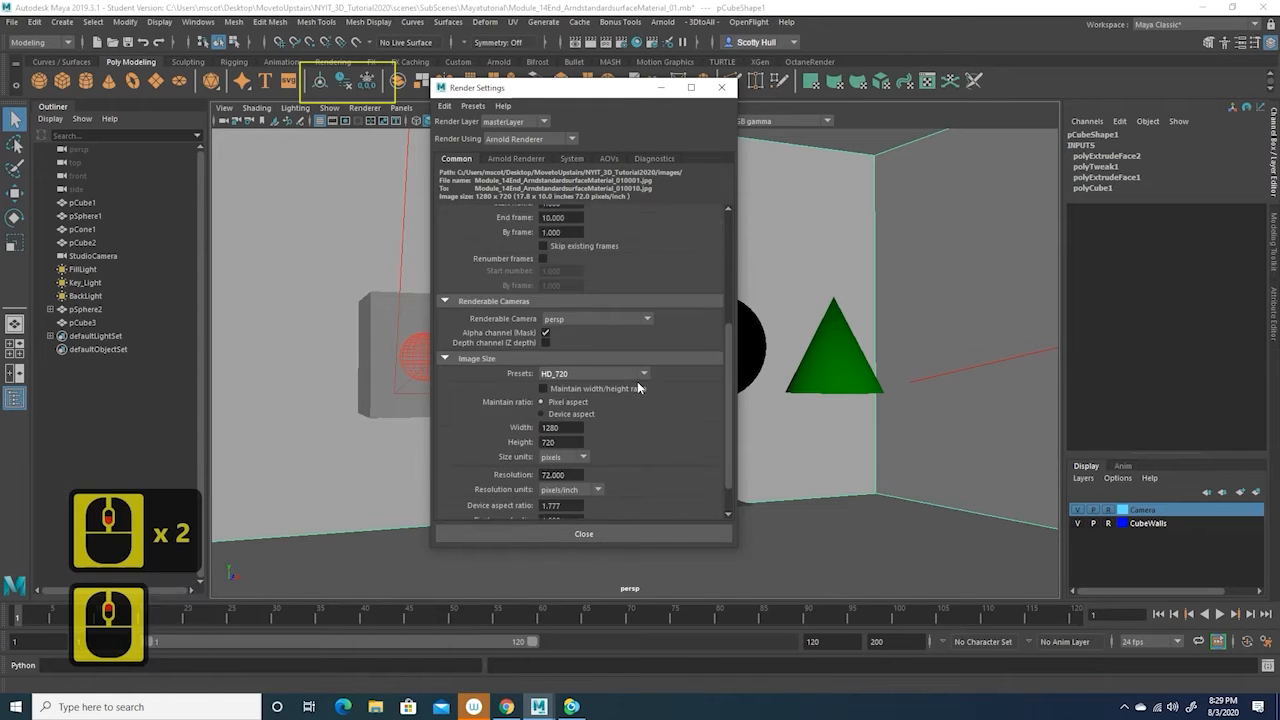
pyautogui.scroll(3, 641, 385)
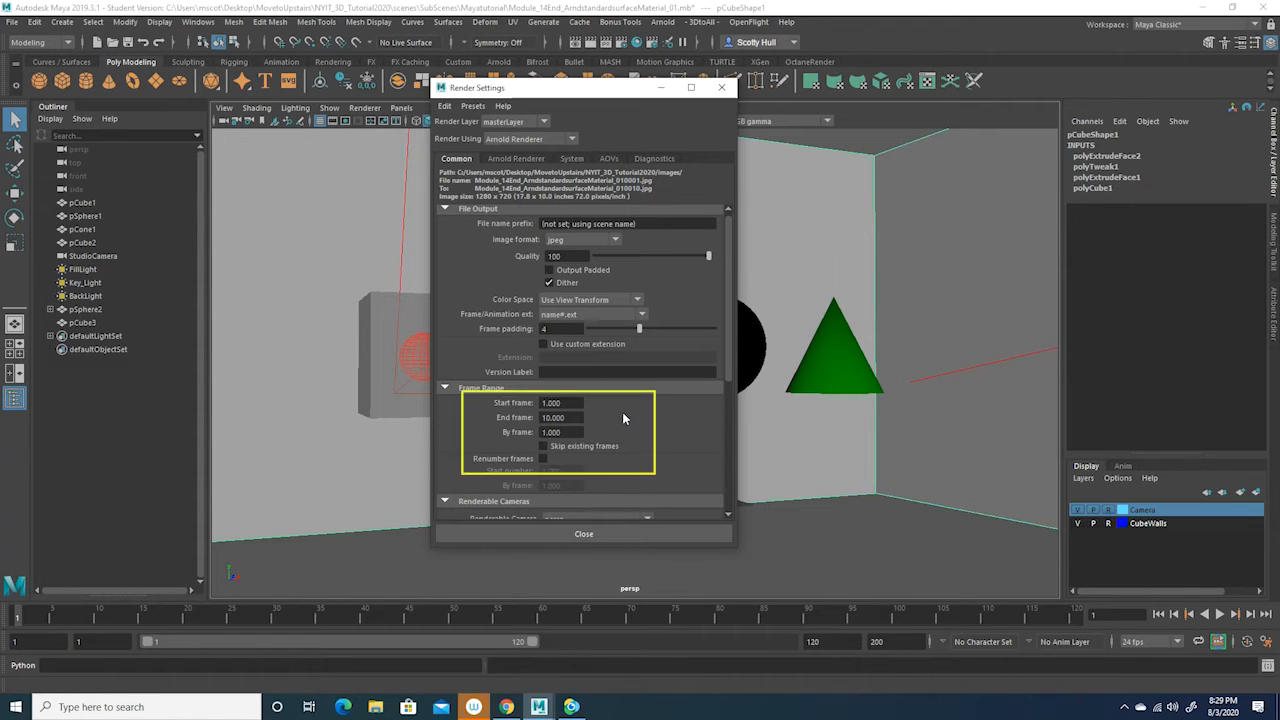
pyautogui.scroll(3, 626, 418)
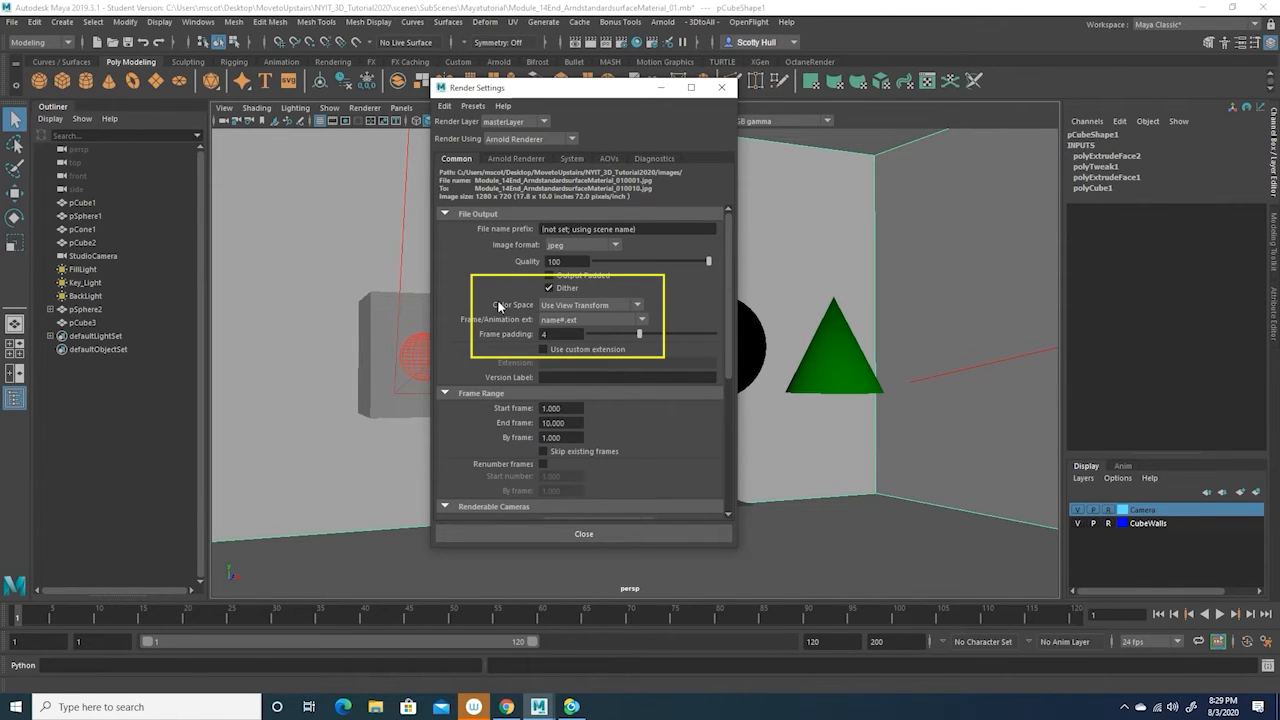
pyautogui.click(507, 157)
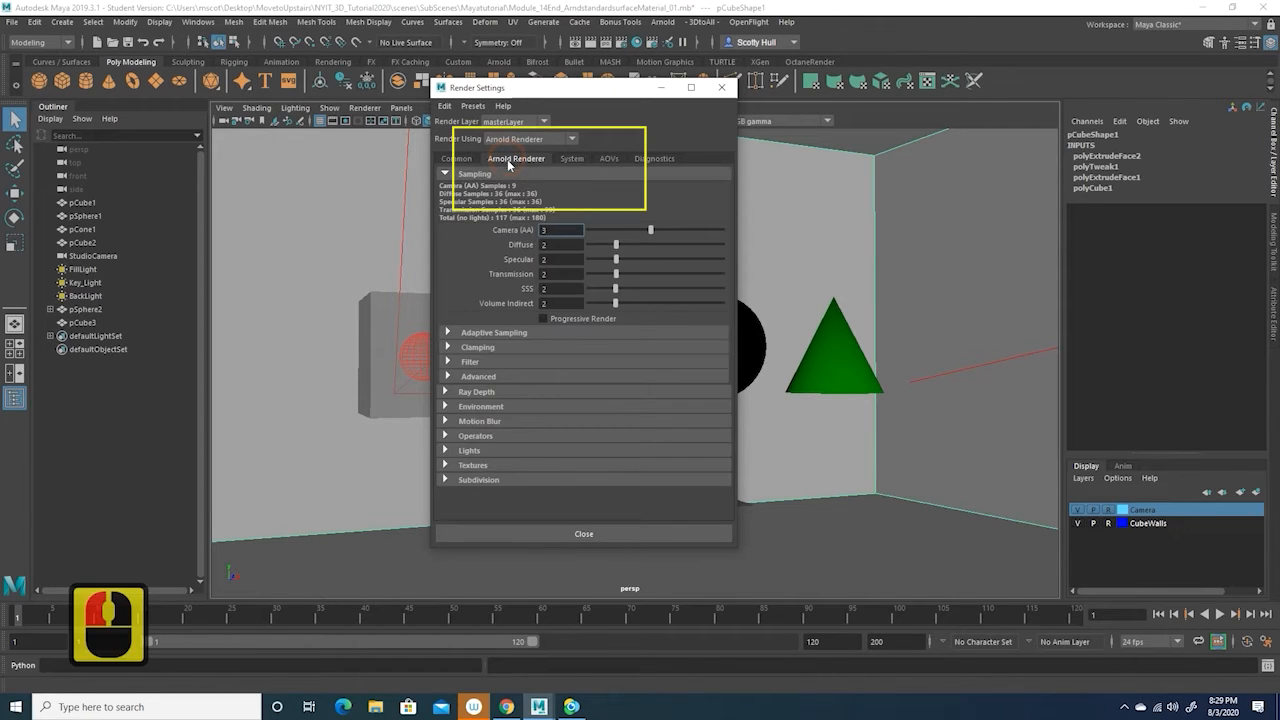
pyautogui.click(507, 233)
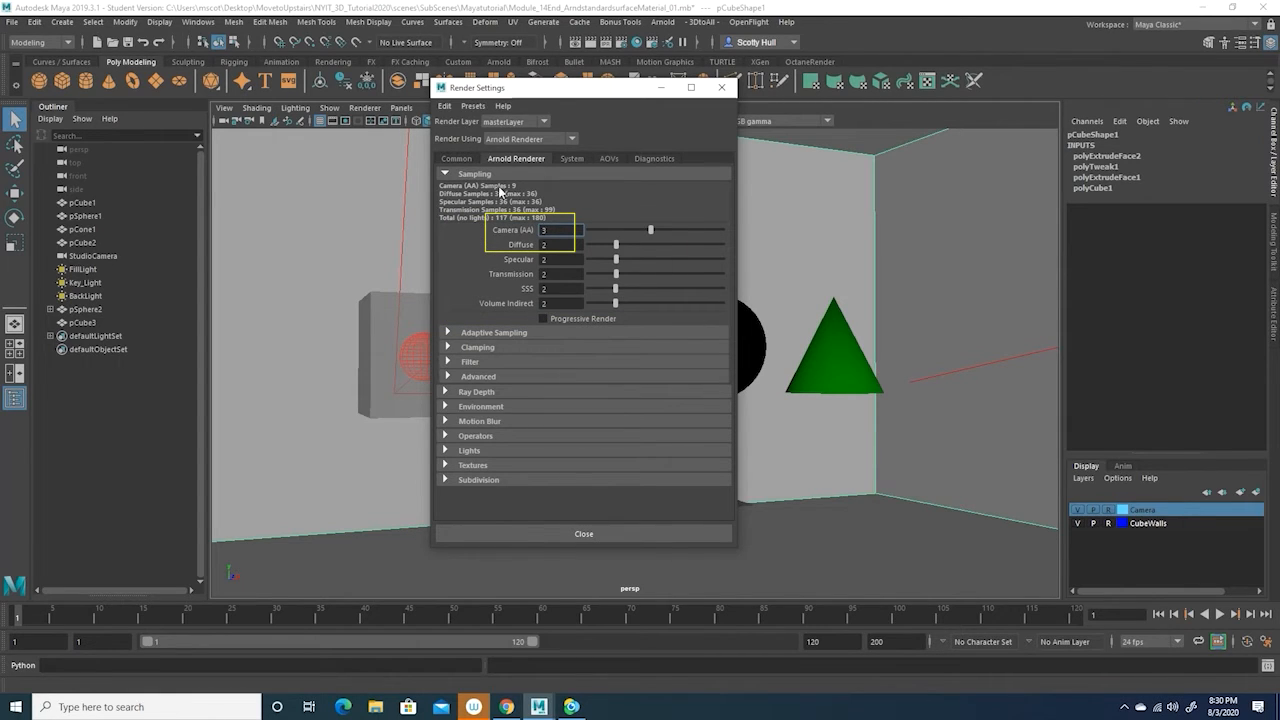
pyautogui.click(448, 330)
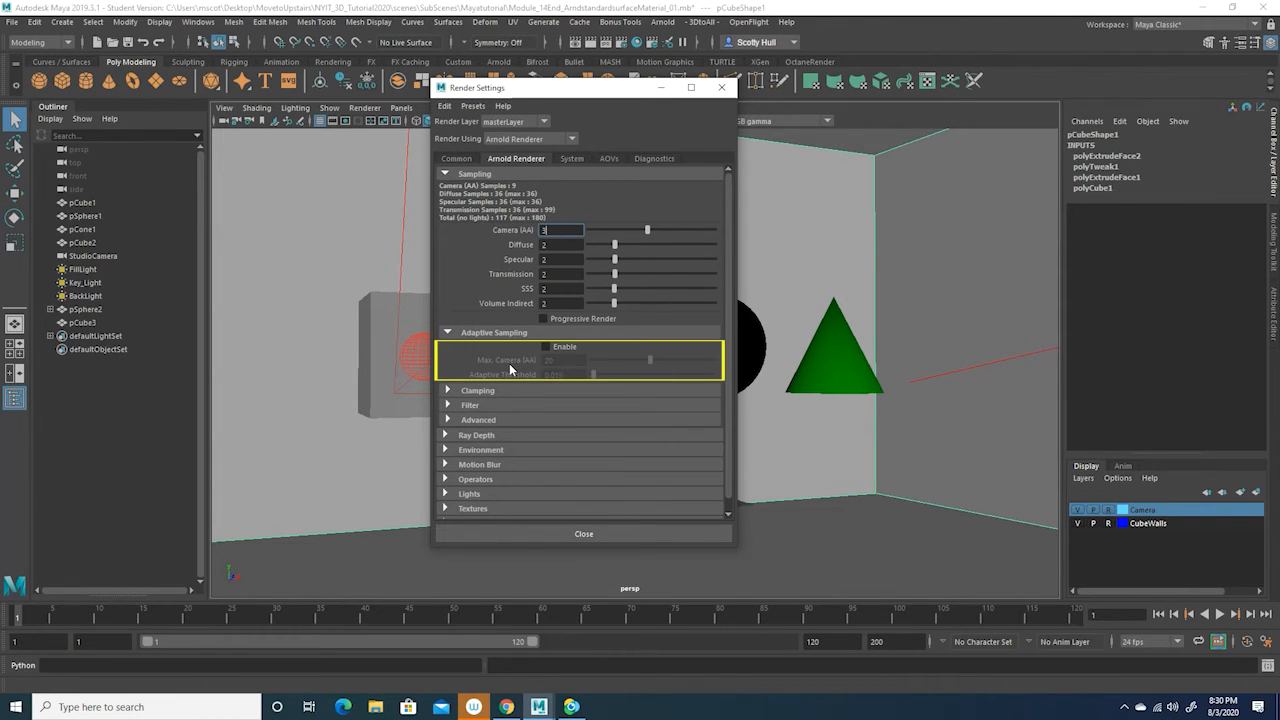
pyautogui.click(448, 332)
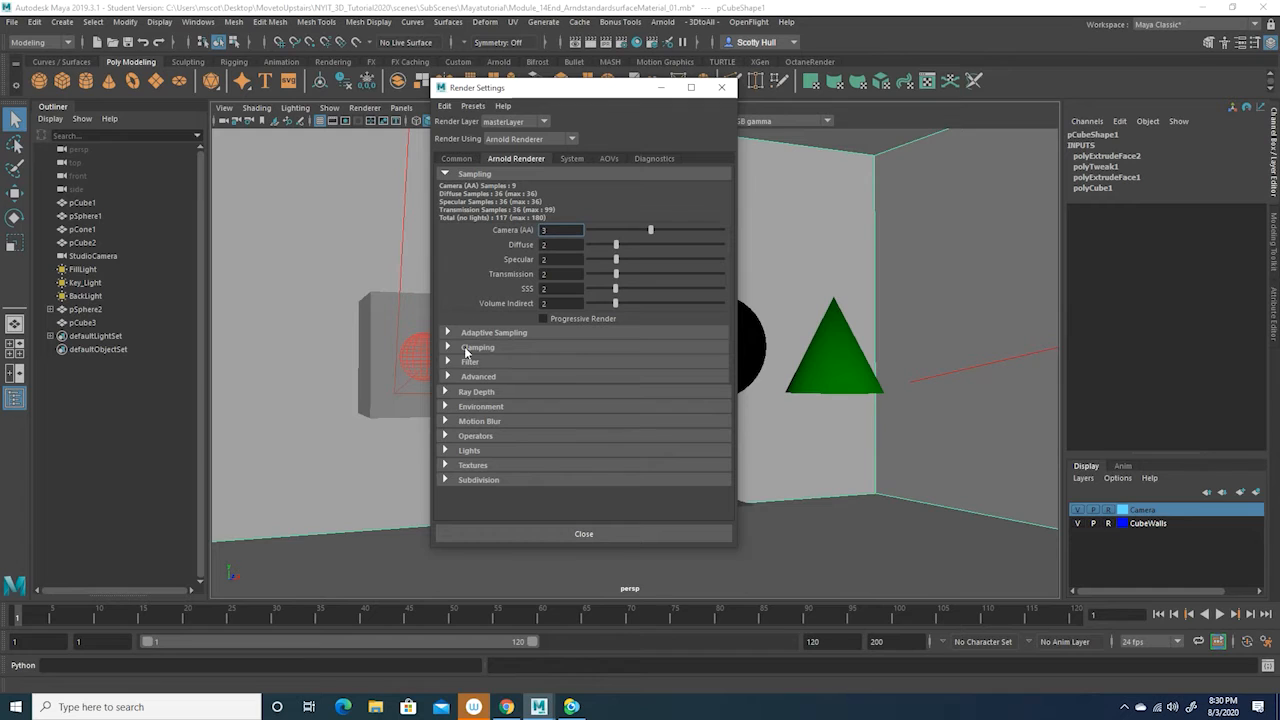
# Assign a new aiAtmosphereVolume as the atmosphere in the Arnold environment settings.
pyautogui.click(447, 408)
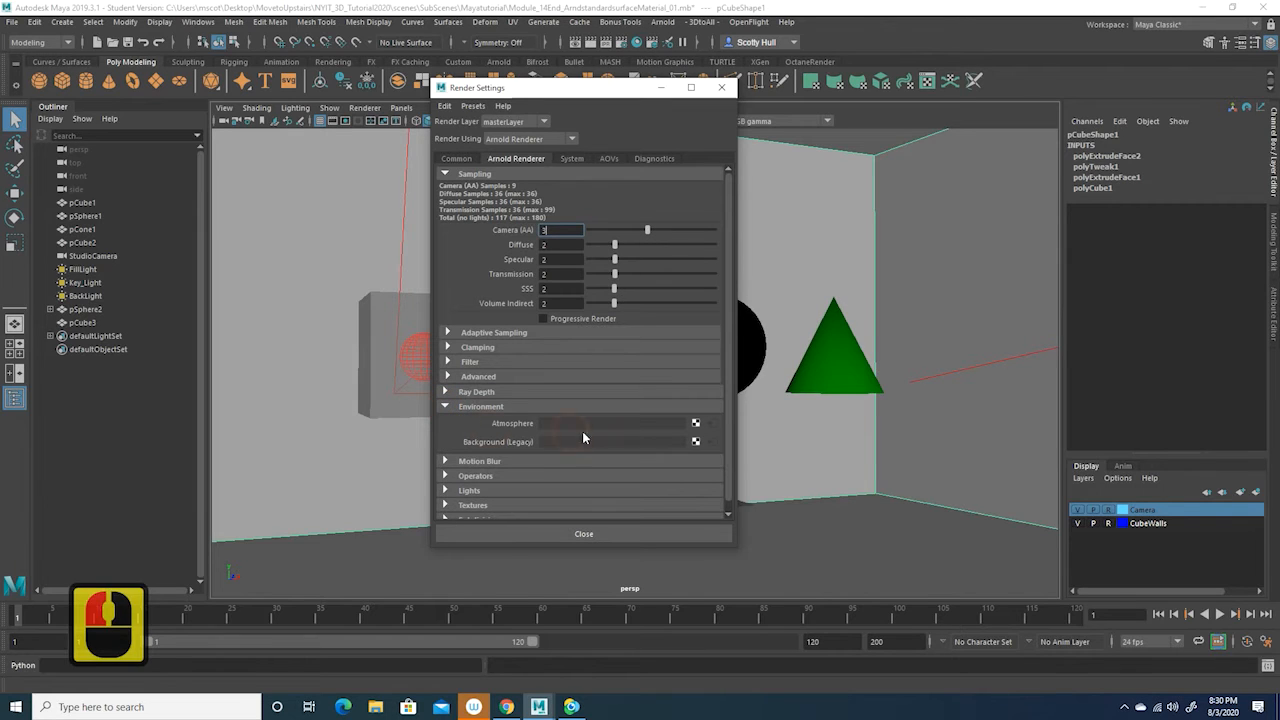
pyautogui.click(507, 425)
pyautogui.click(493, 446)
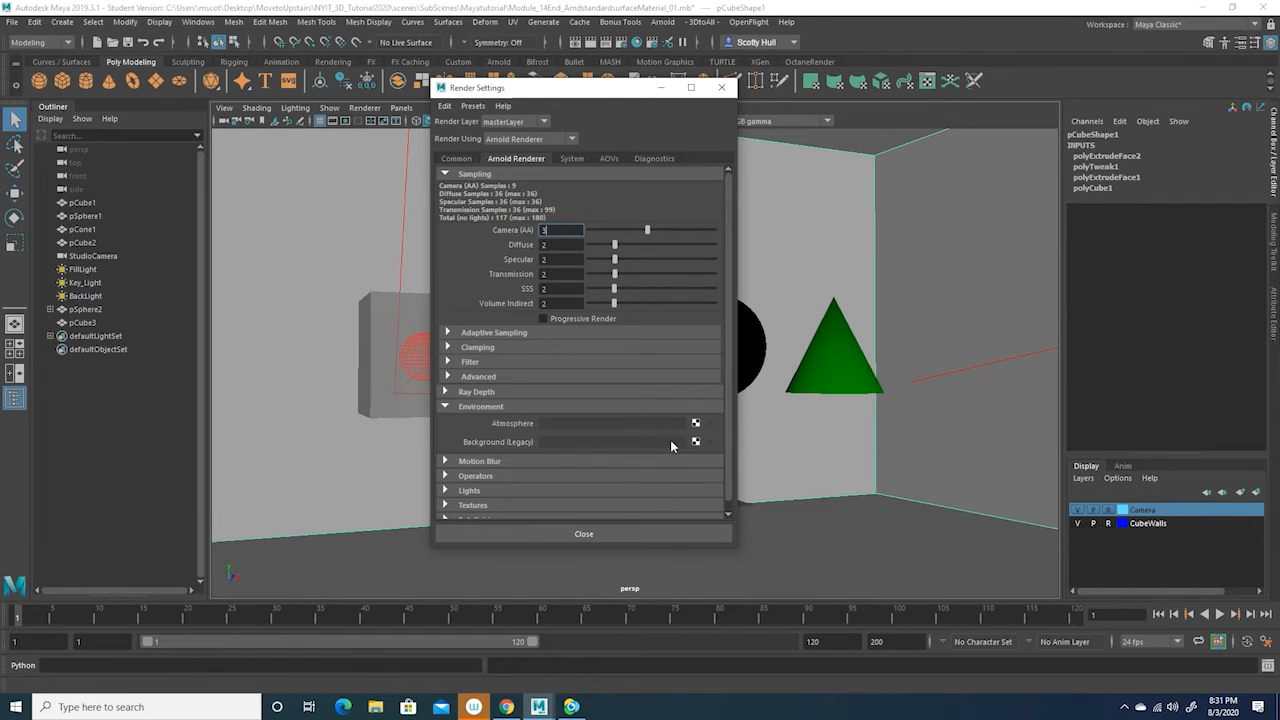
pyautogui.click(695, 423)
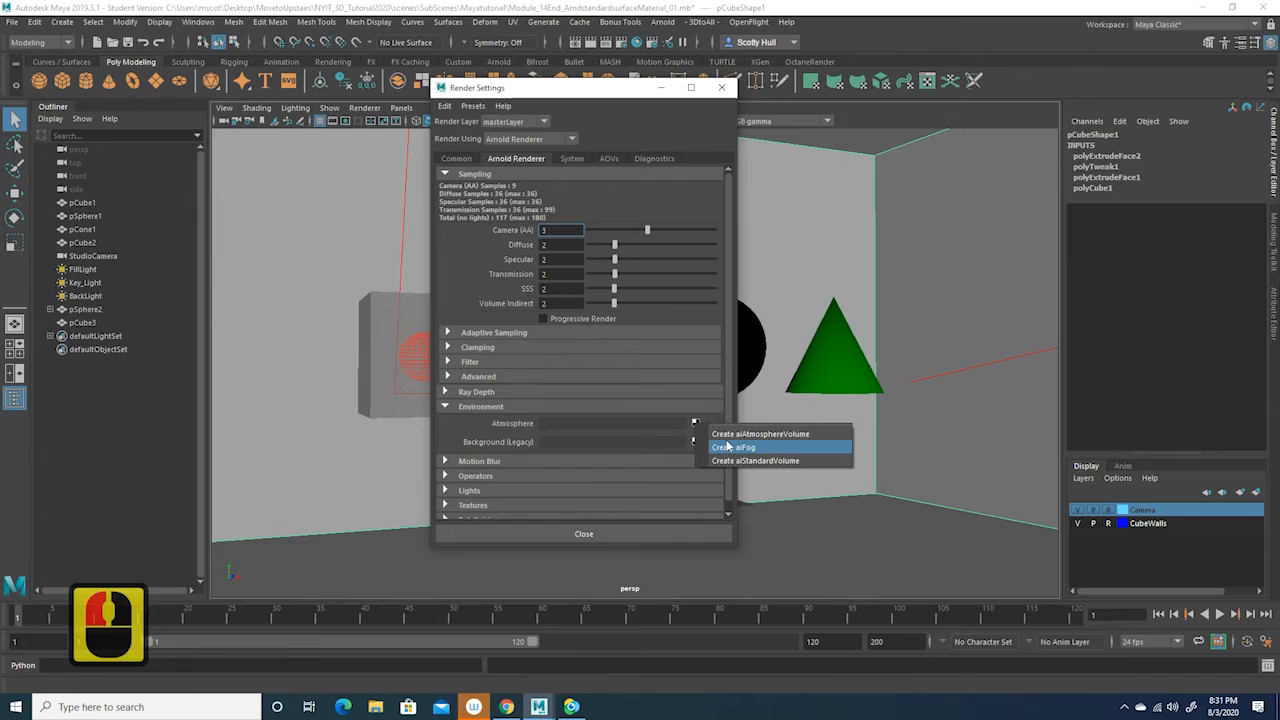
pyautogui.click(731, 434)
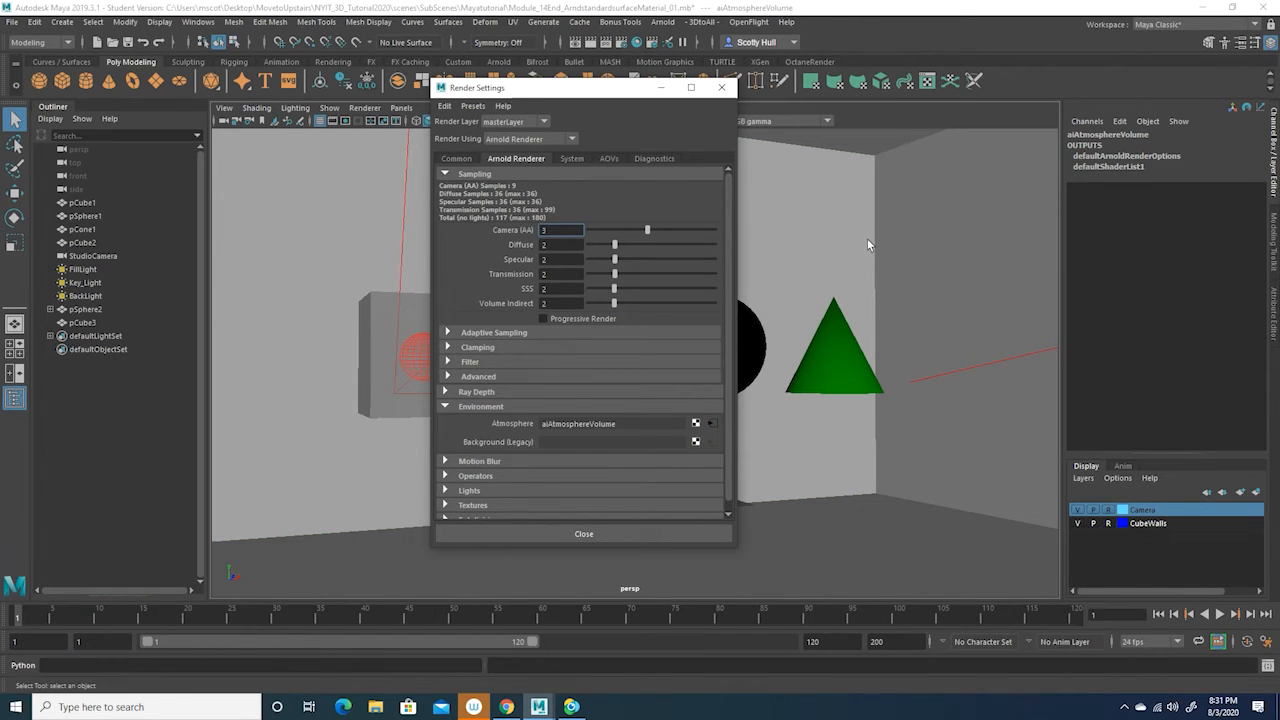
# Show the atmosphere volume's attributes and set its density to 0.001.
pyautogui.click(710, 423)
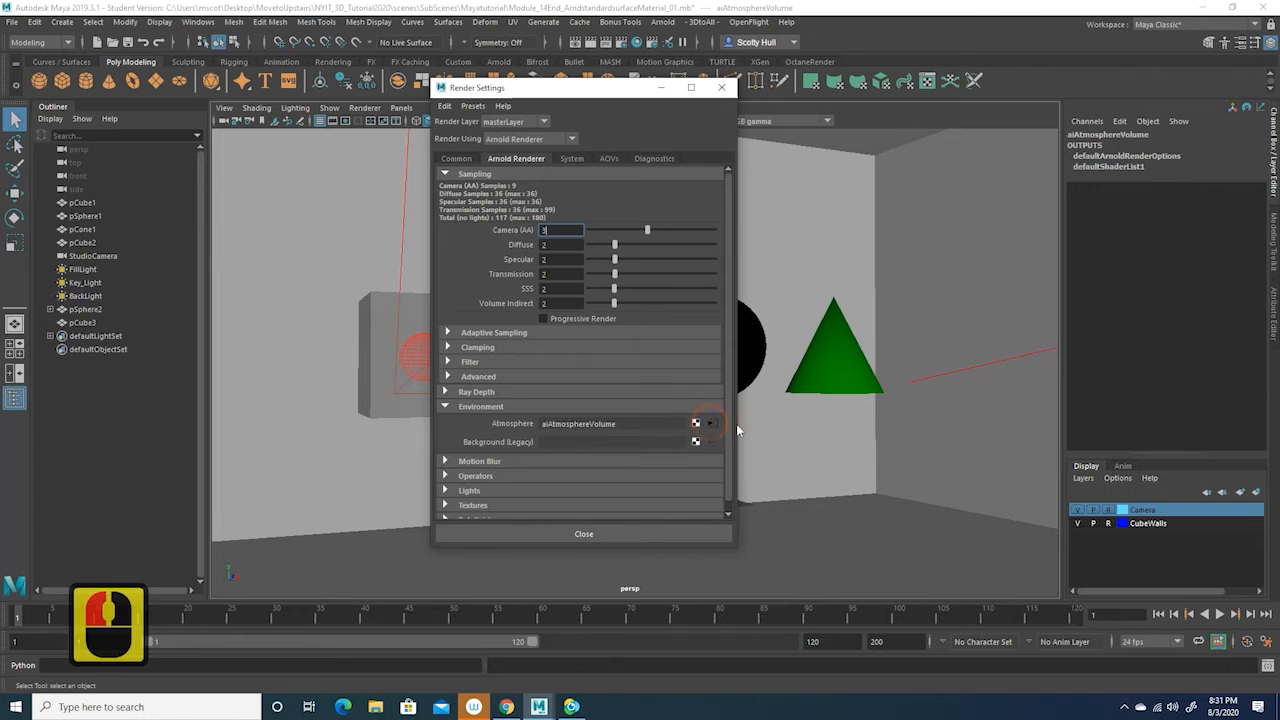
pyautogui.click(1272, 316)
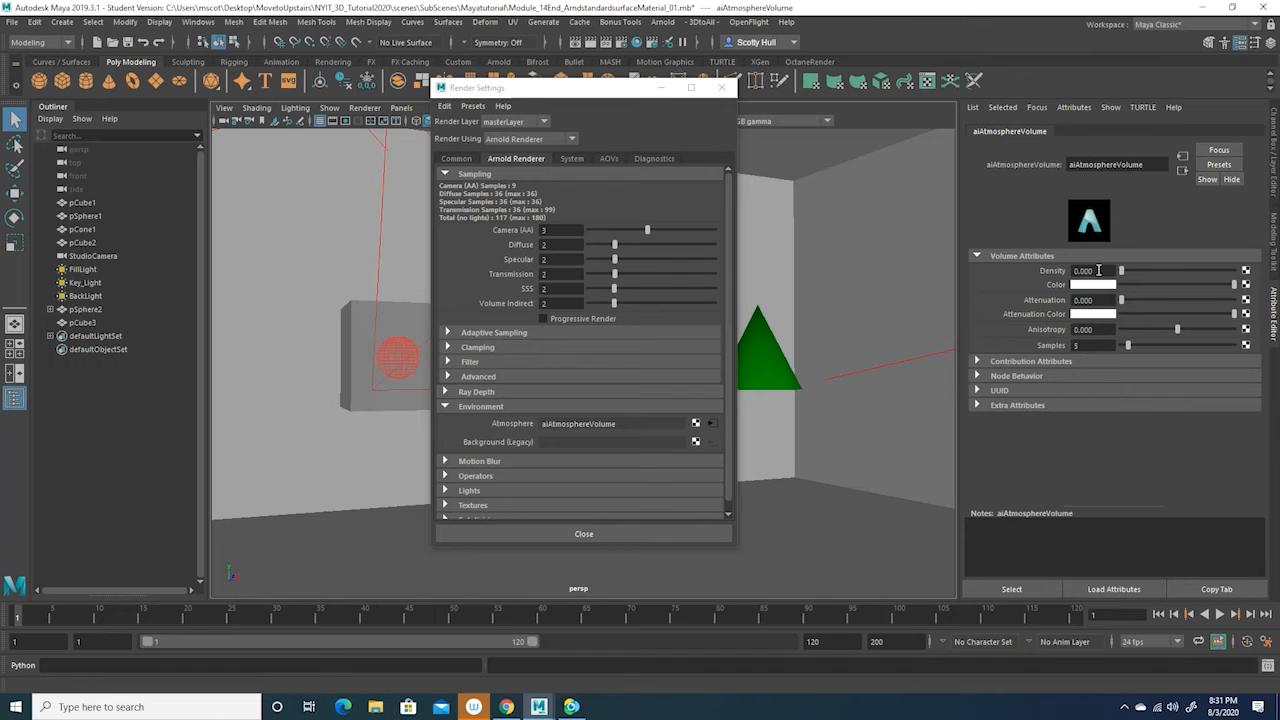
pyautogui.moveTo(1098, 270); pyautogui.dragTo(1029, 264)
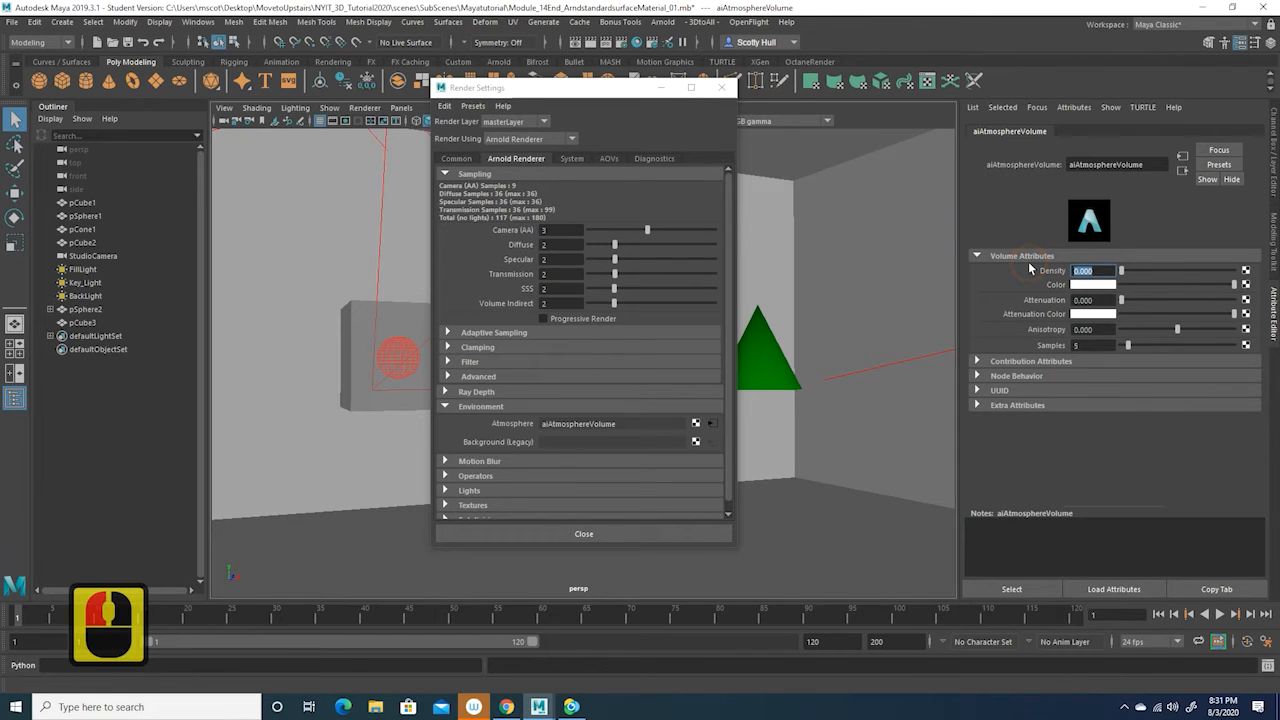
pyautogui.write('.001')
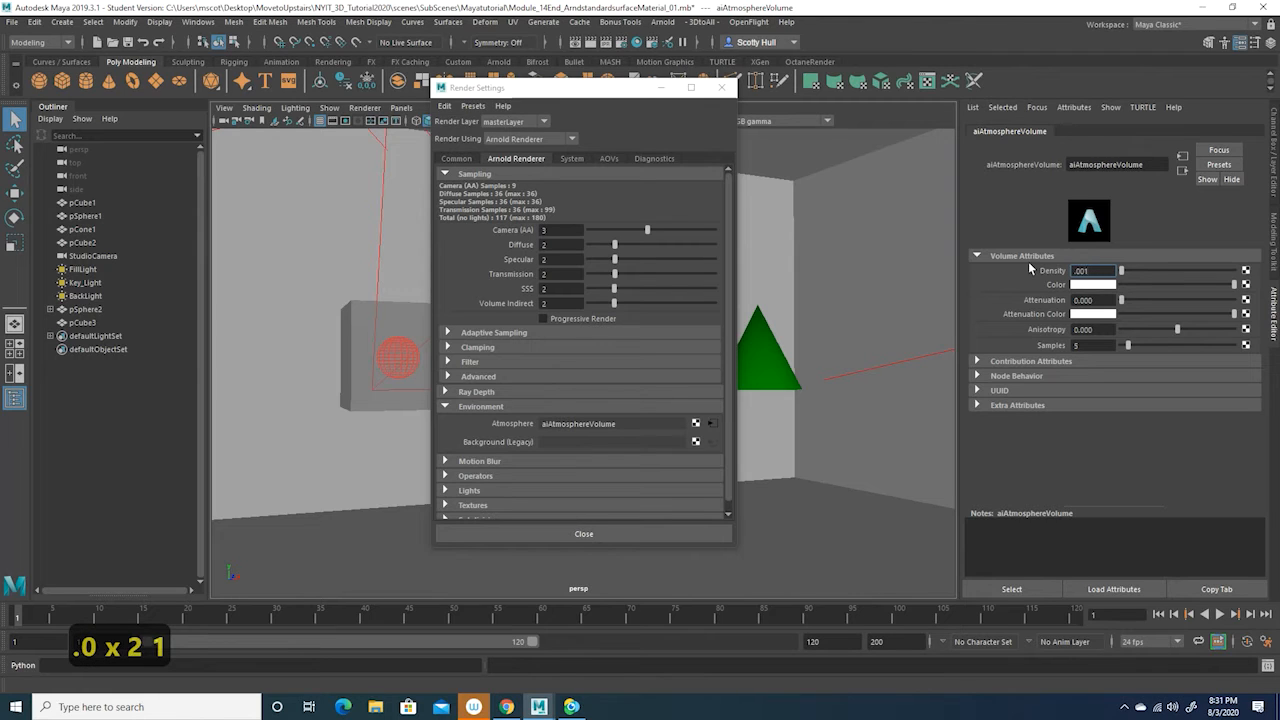
pyautogui.press('Return')
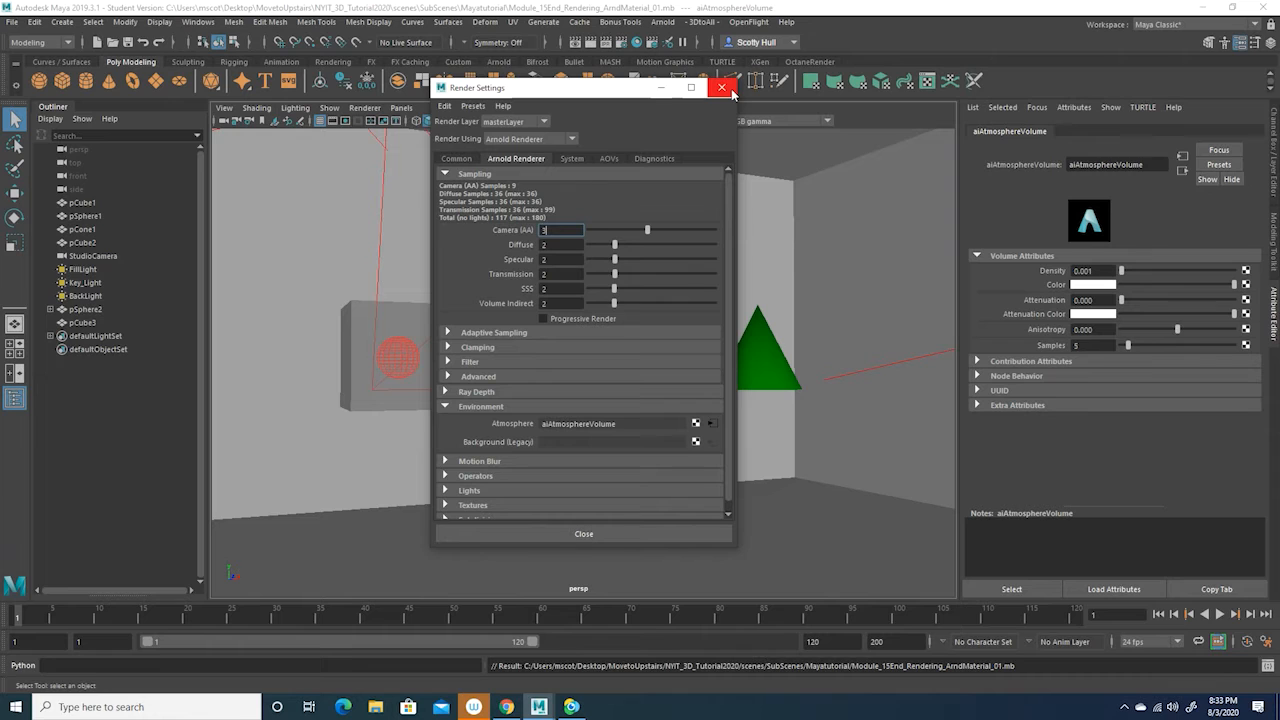
# Close the render settings and render the perspective view with Arnold using the atmosphere volume.
pyautogui.click(730, 88)
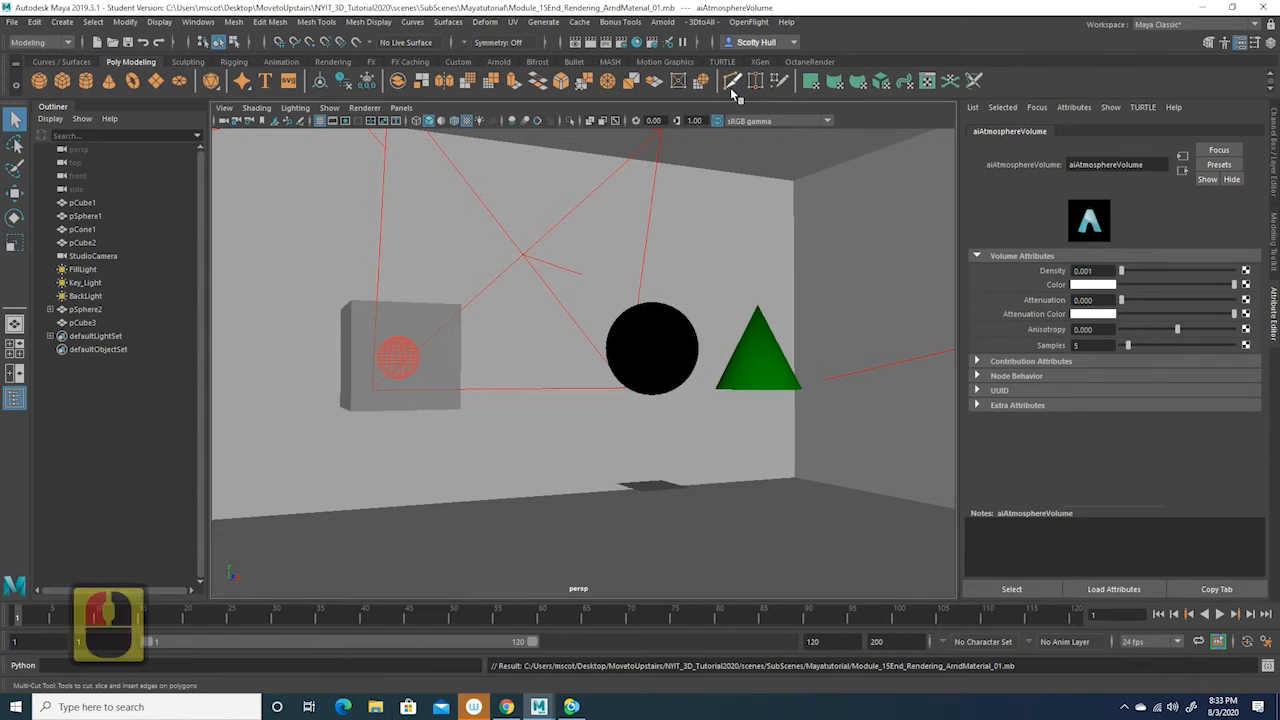
pyautogui.click(662, 22)
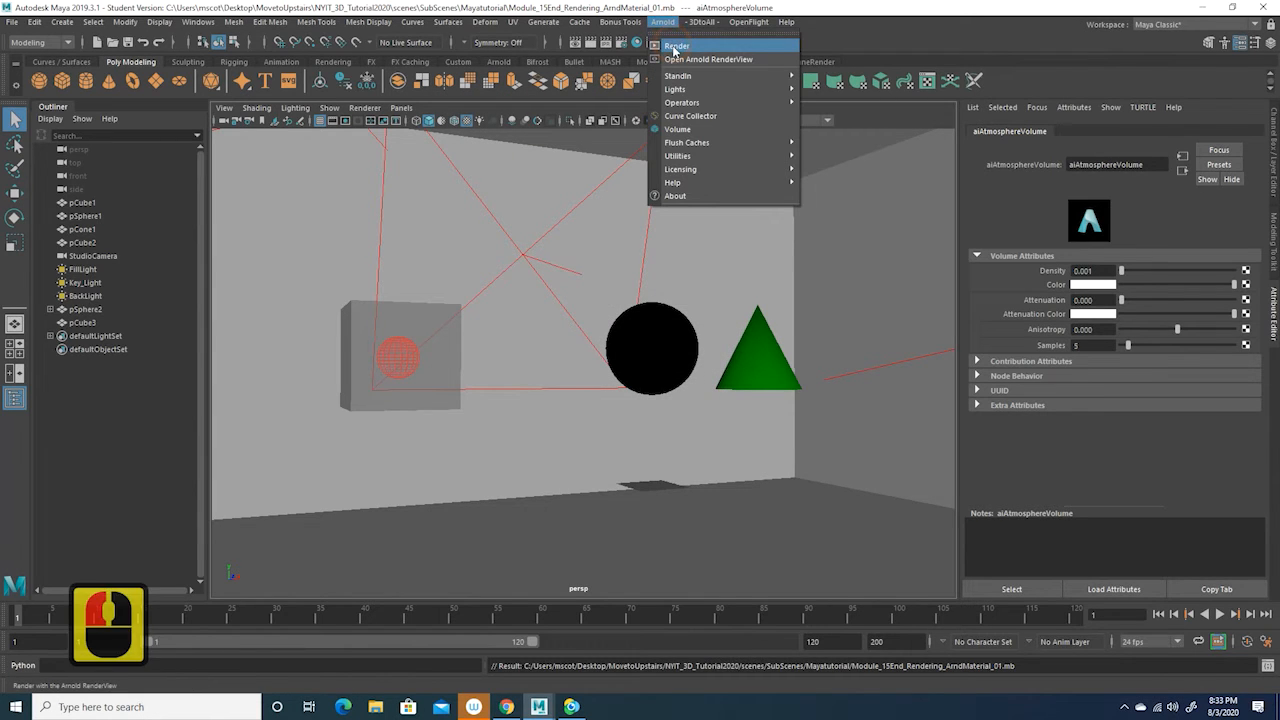
pyautogui.click(675, 47)
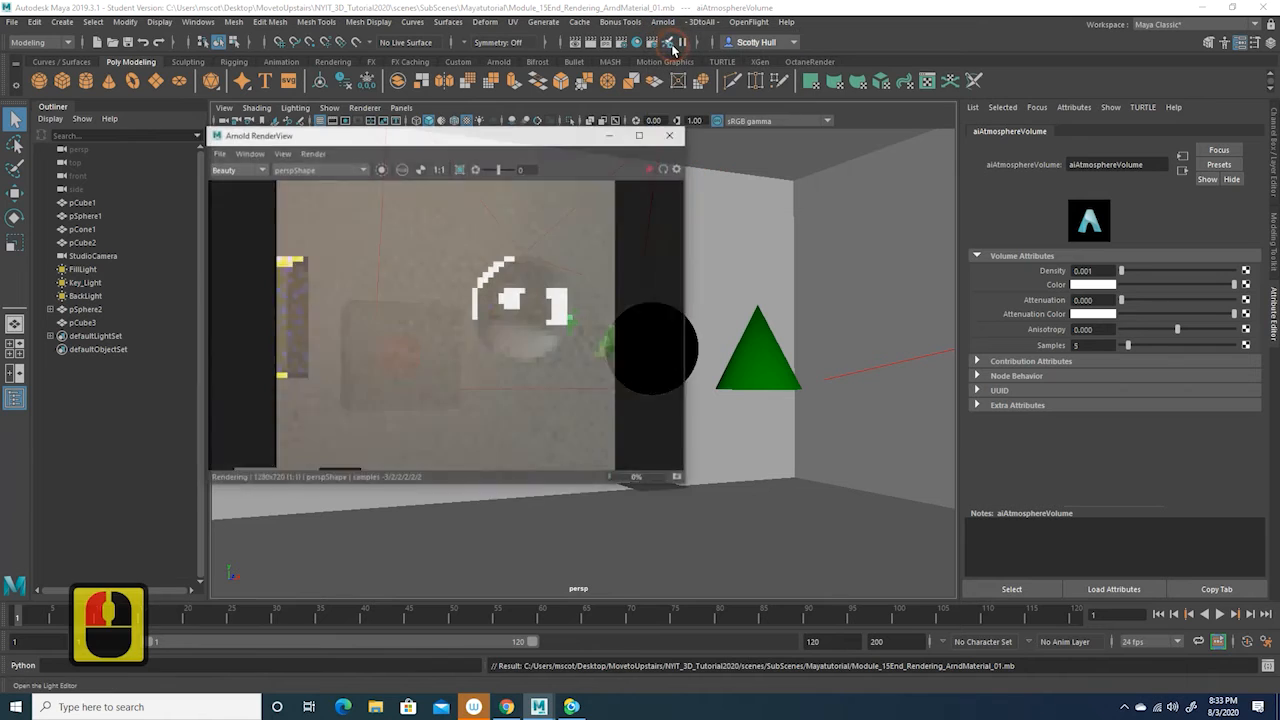
# Move the Arnold render window aside and watch the perspective render with the atmosphere volume.
pyautogui.moveTo(536, 136); pyautogui.dragTo(589, 118)
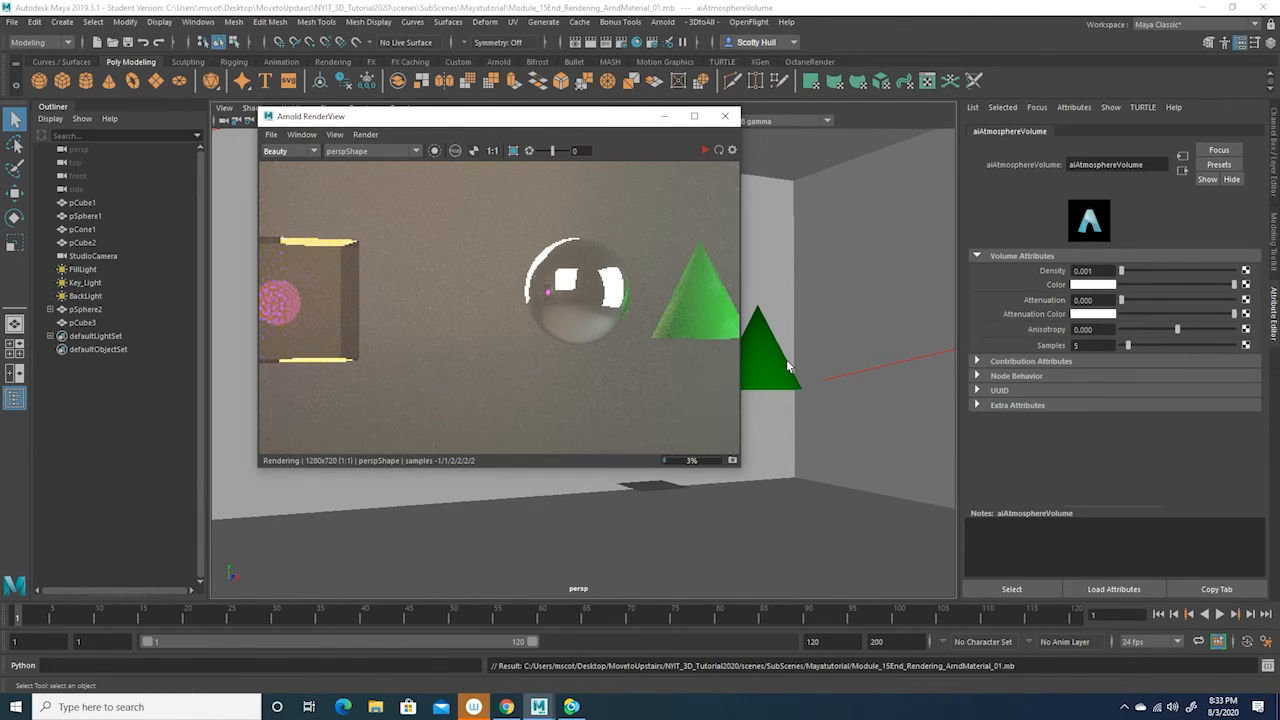
pyautogui.scroll(-1, 781, 356)
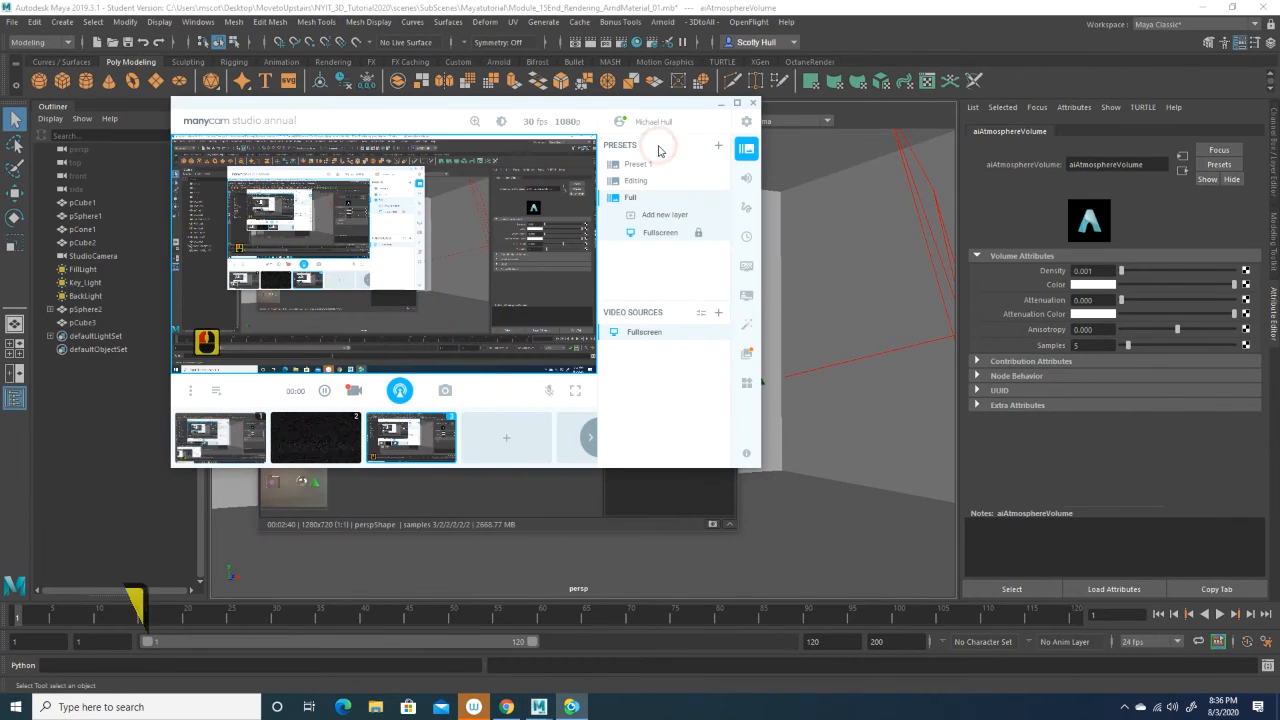
pyautogui.click(721, 105)
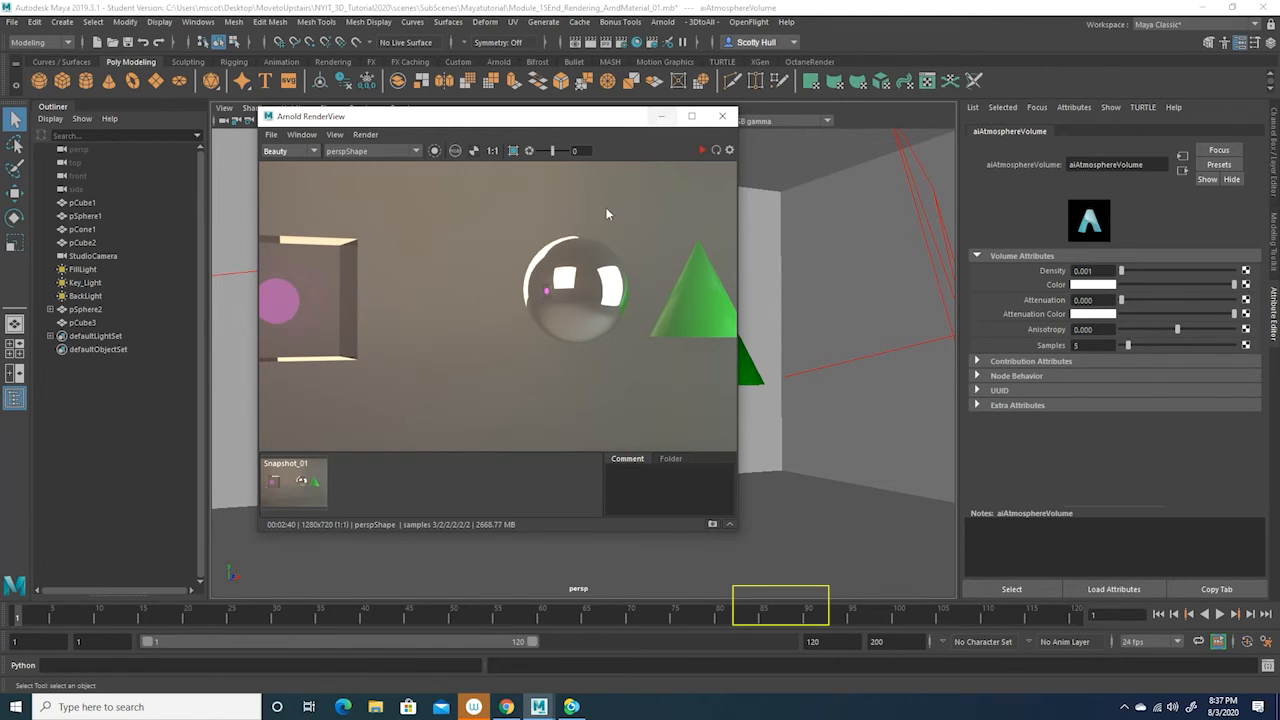
# Minimize the Arnold render window and set the render device to GPU in the render settings' system options.
pyautogui.click(661, 116)
pyautogui.click(621, 42)
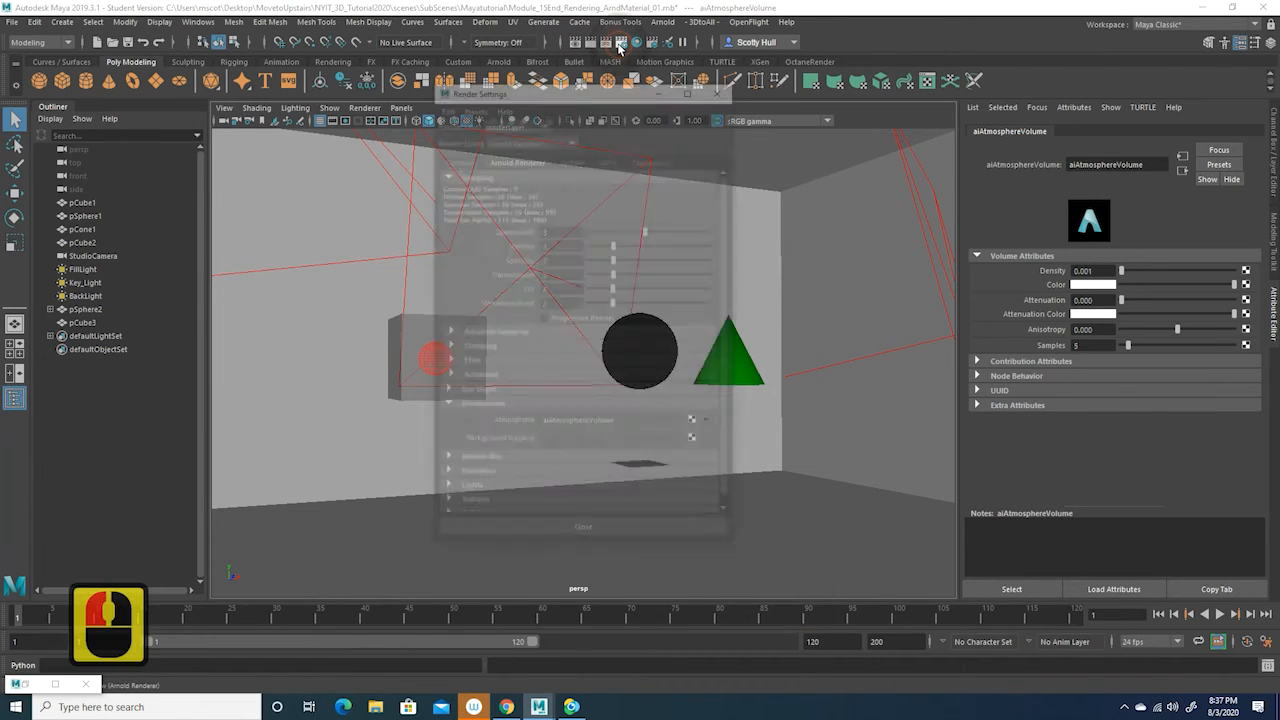
pyautogui.moveTo(559, 95); pyautogui.dragTo(544, 127)
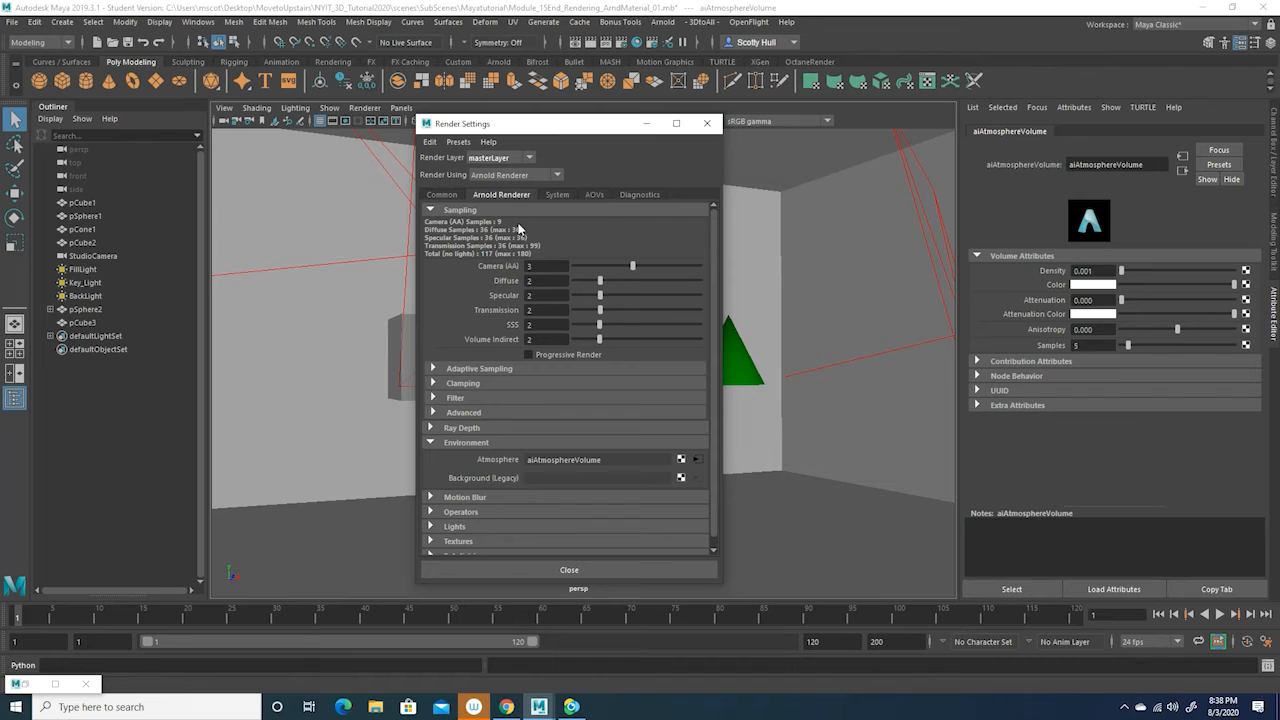
pyautogui.click(557, 195)
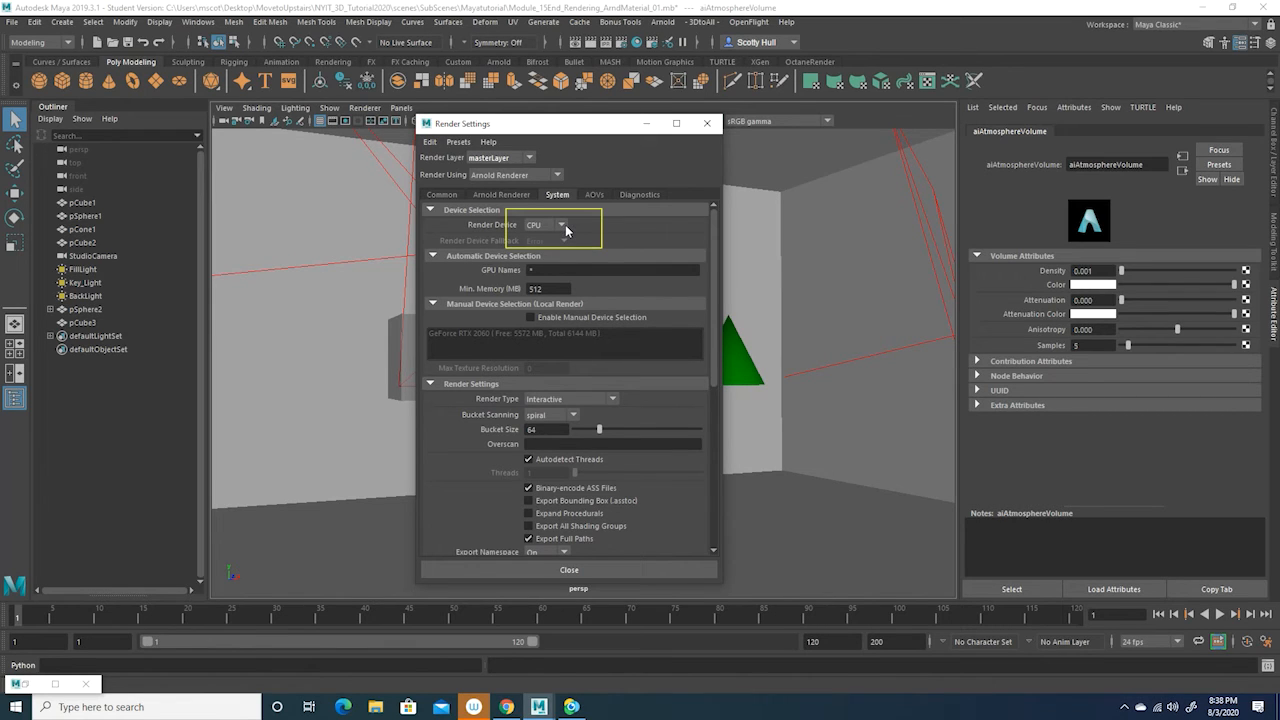
pyautogui.click(562, 226)
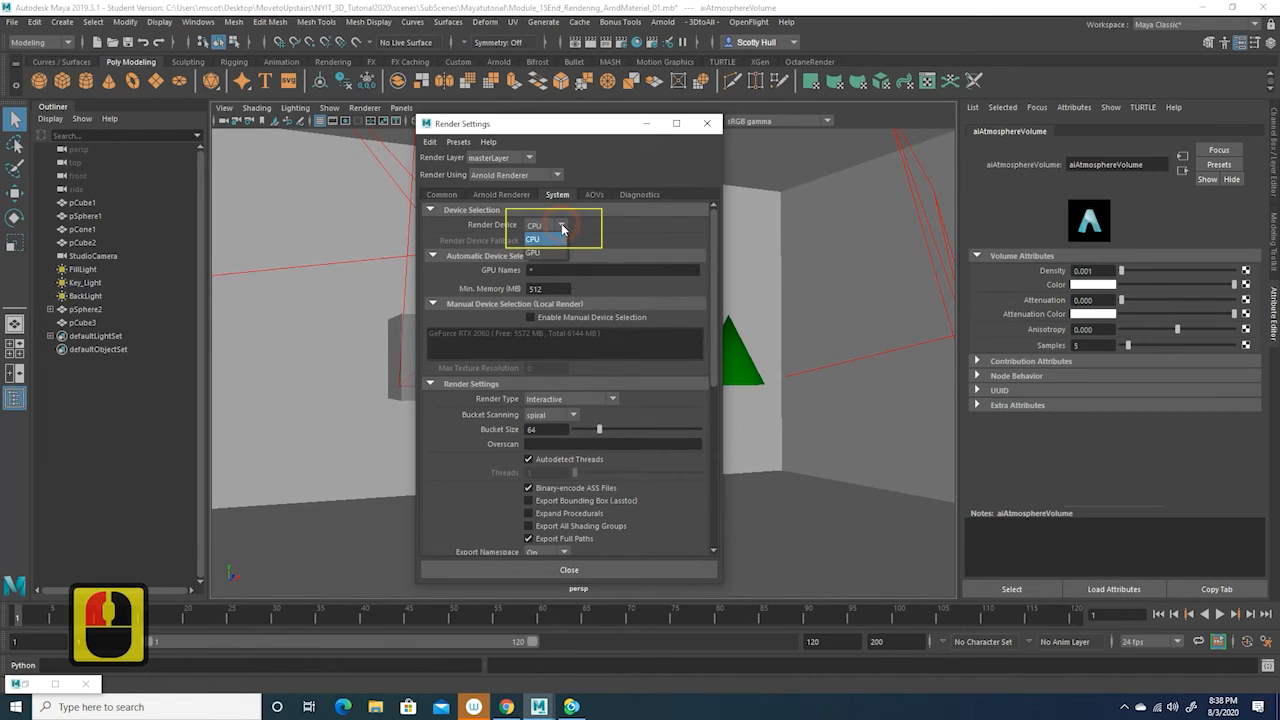
pyautogui.click(556, 254)
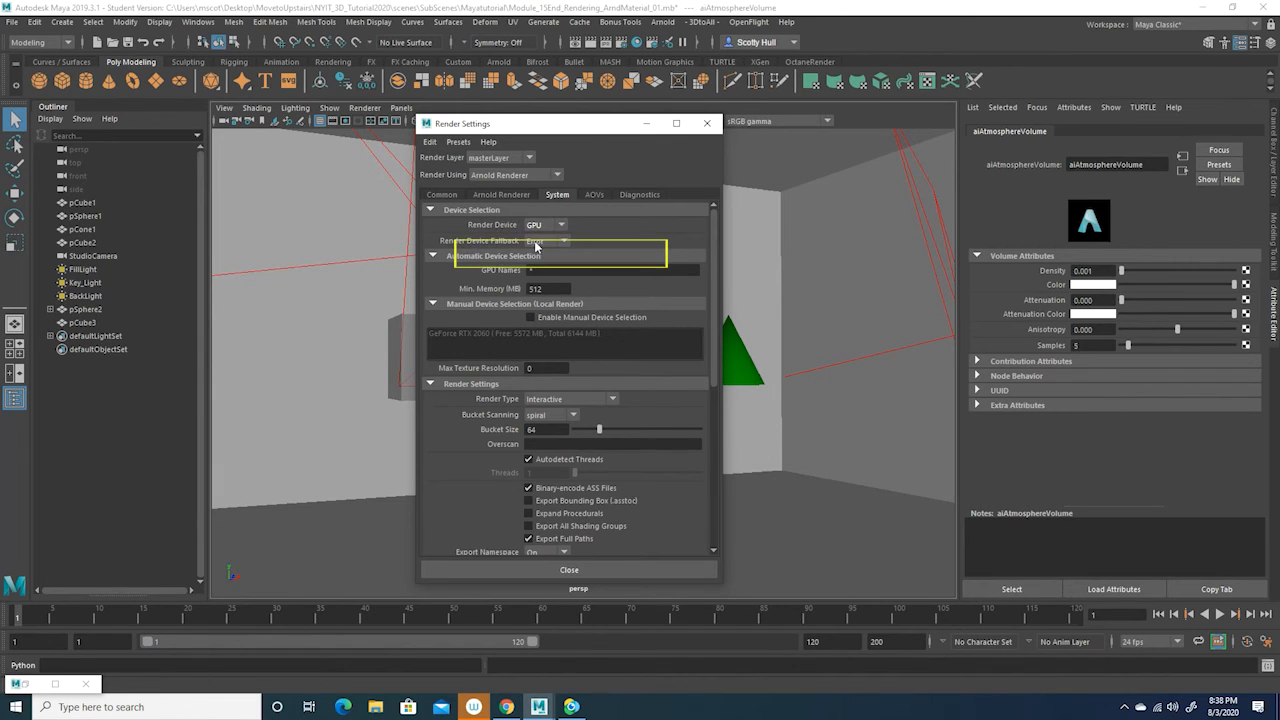
# Set the render device fallback to CPU and enable manual device selection with the GeForce RTX 2060.
pyautogui.click(564, 244)
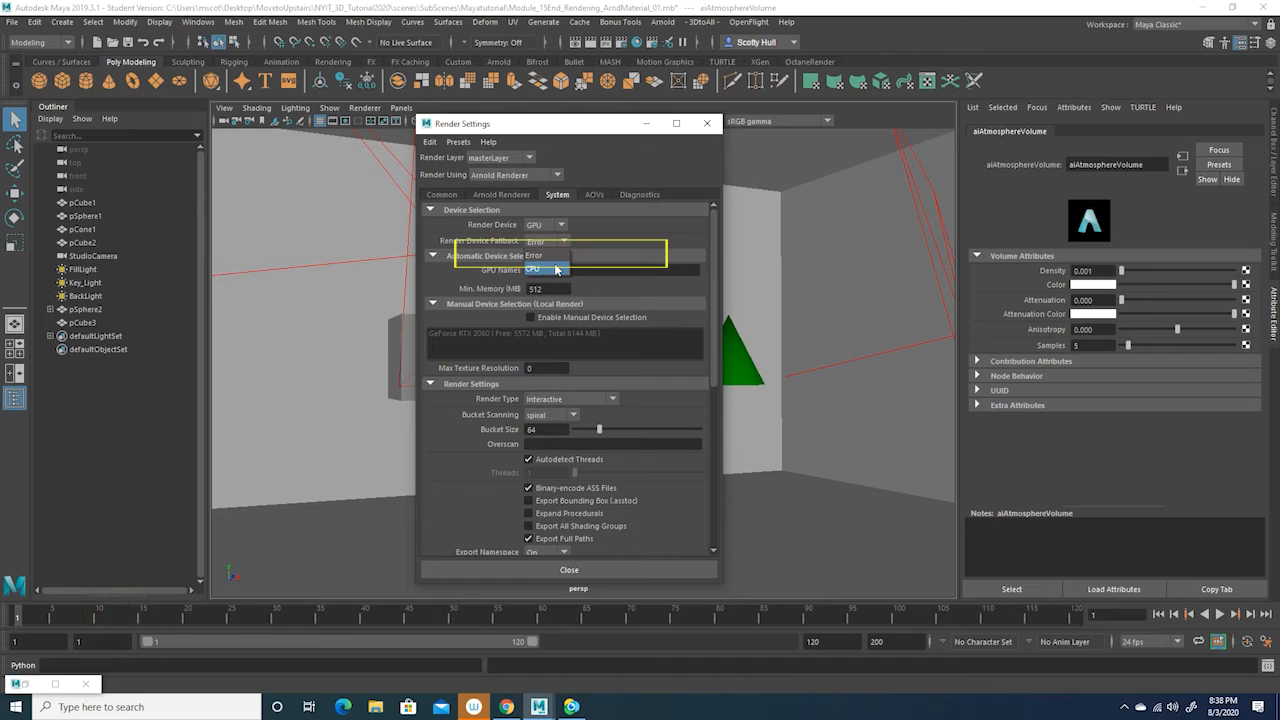
pyautogui.click(556, 269)
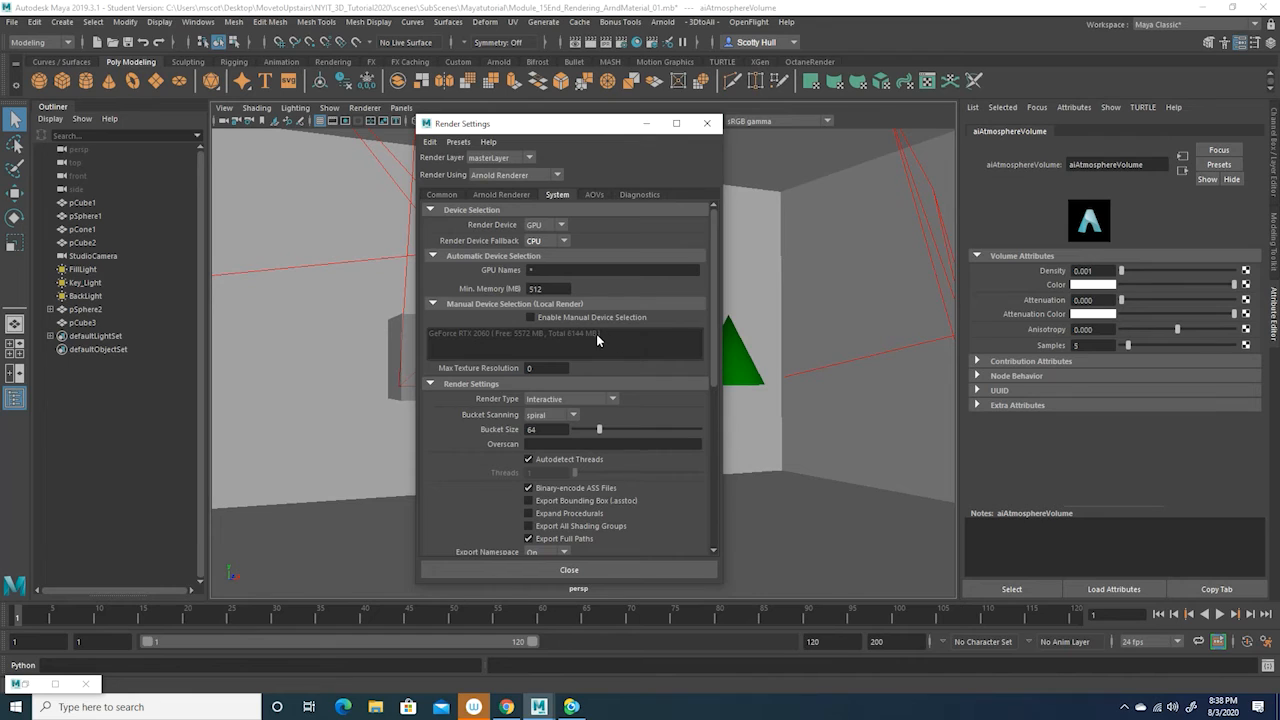
pyautogui.click(530, 317)
pyautogui.click(524, 336)
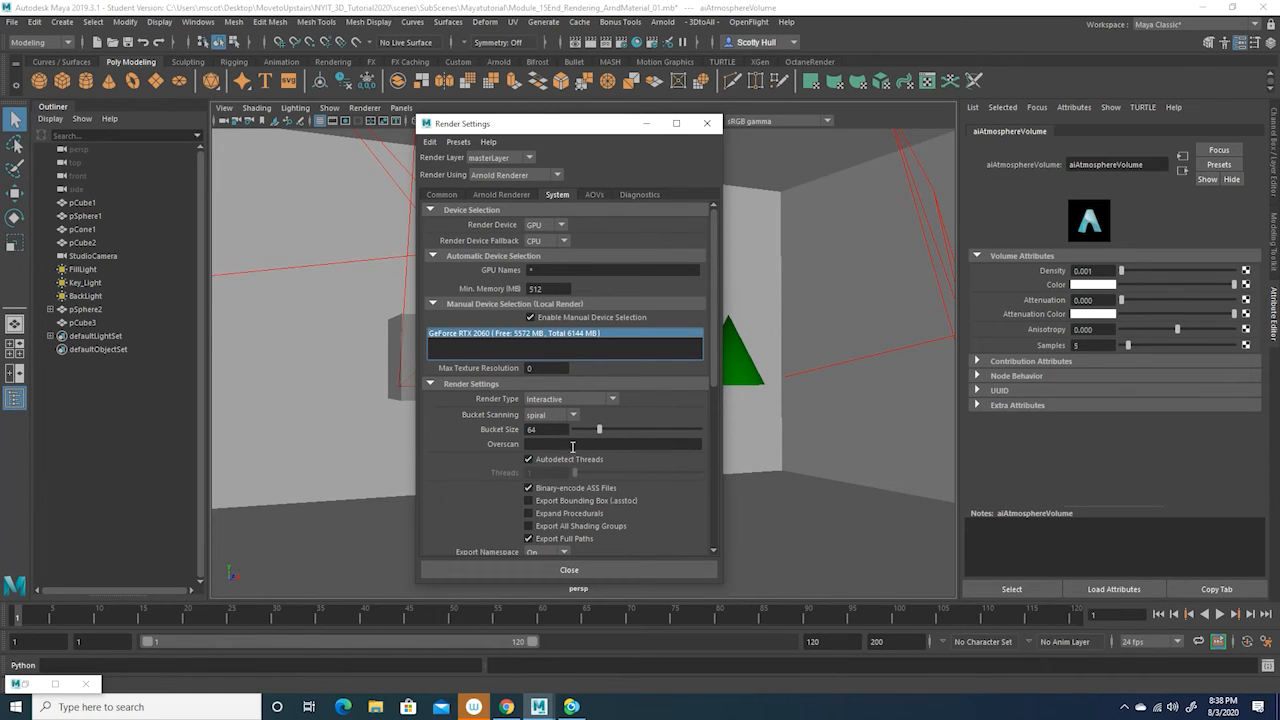
# Examine the remaining Arnold system settings, including bucket, export, render unit, Maya integration and search path options.
pyautogui.scroll(-2, 573, 447)
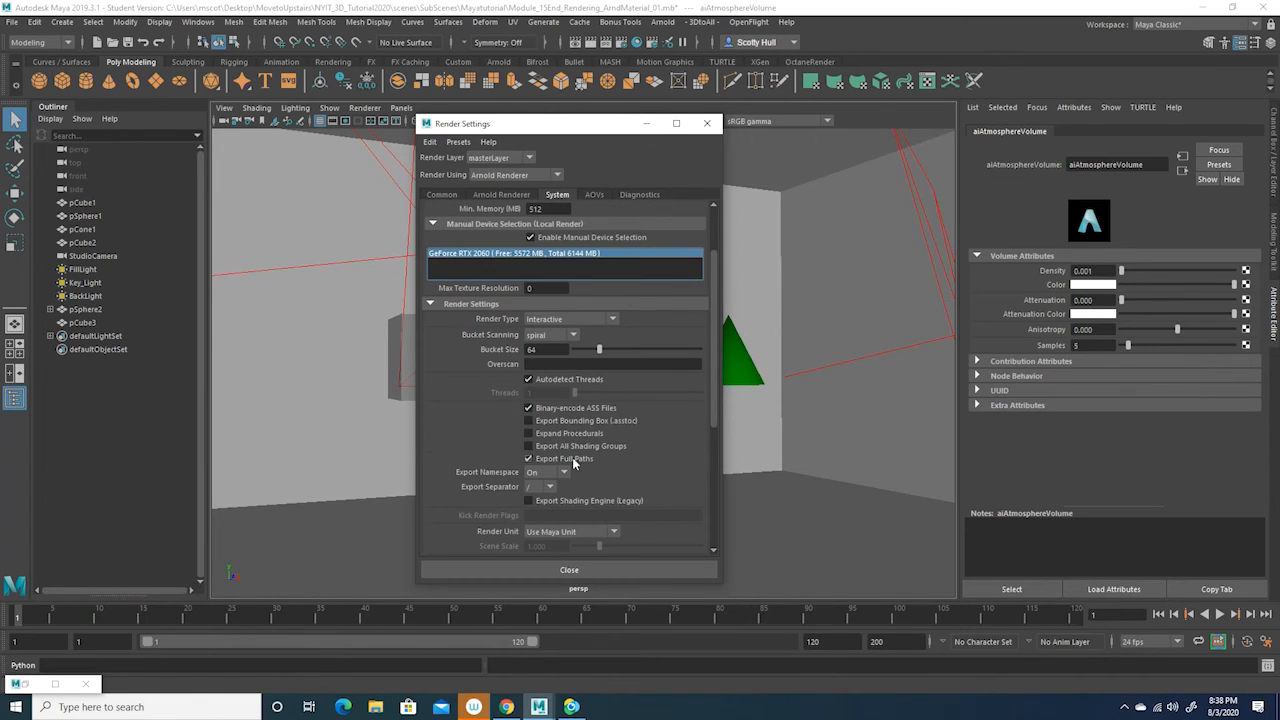
pyautogui.scroll(-2, 576, 478)
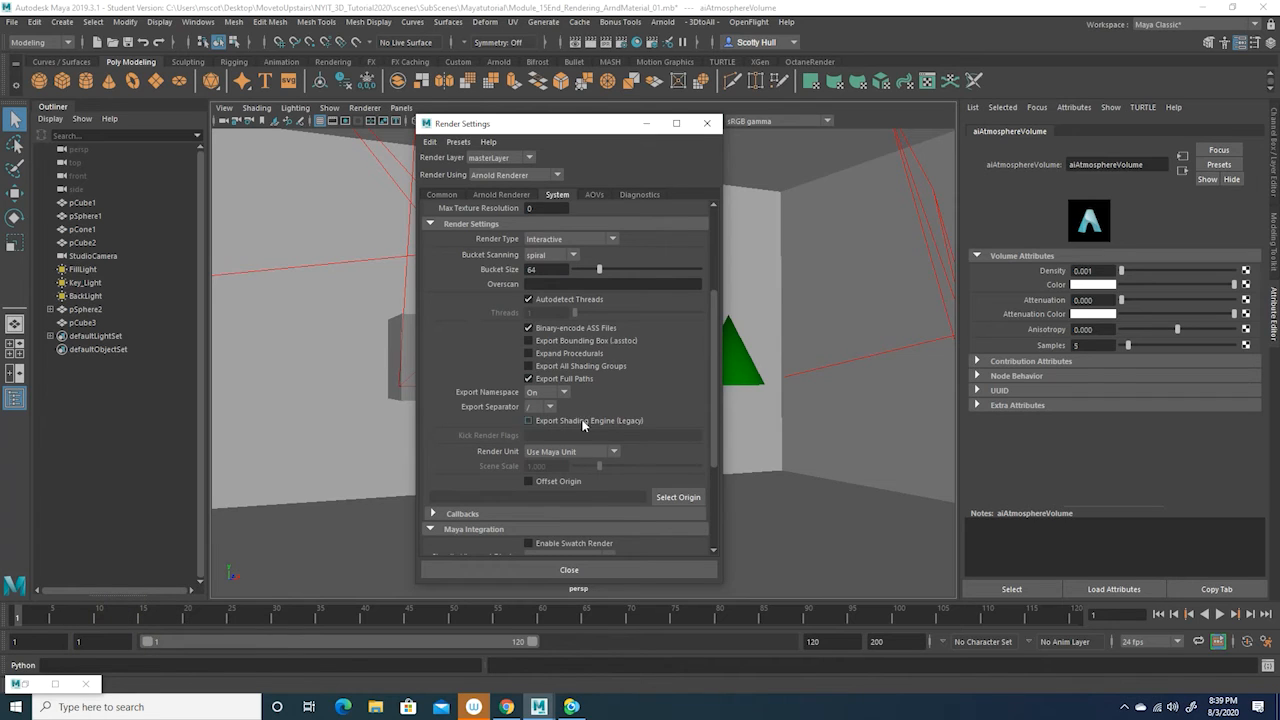
pyautogui.scroll(-2, 586, 478)
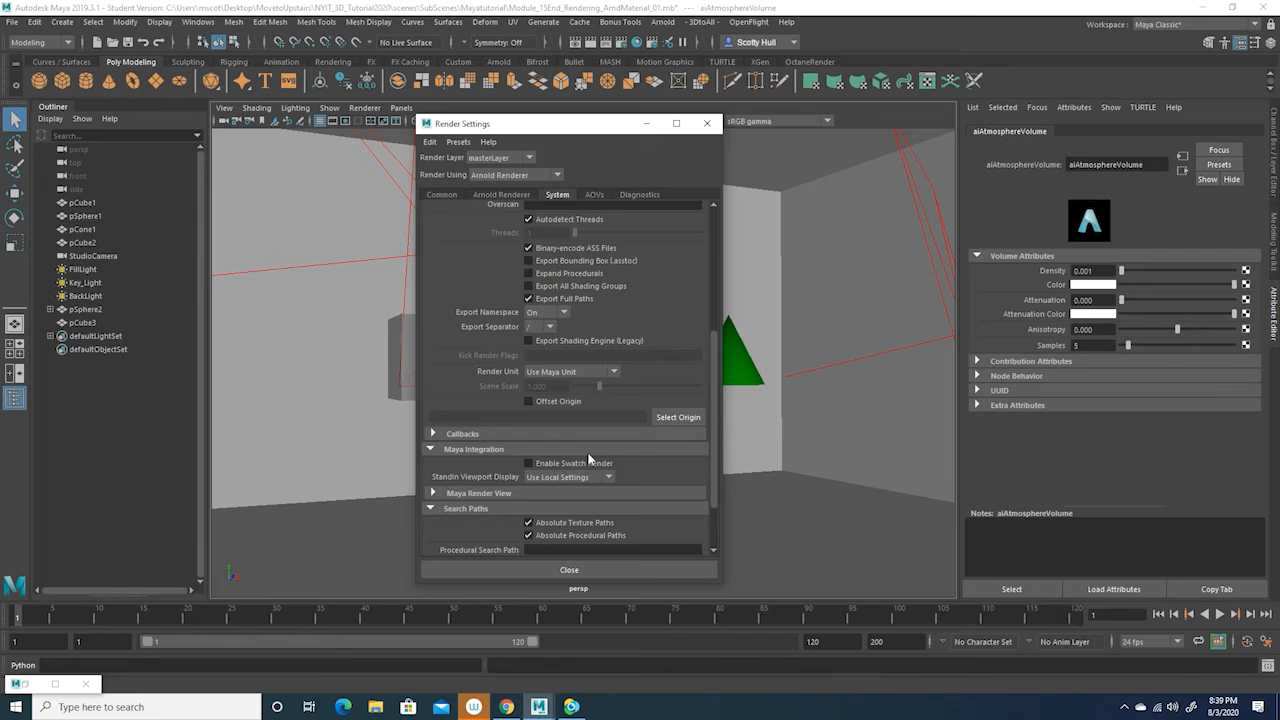
pyautogui.scroll(3, 588, 459)
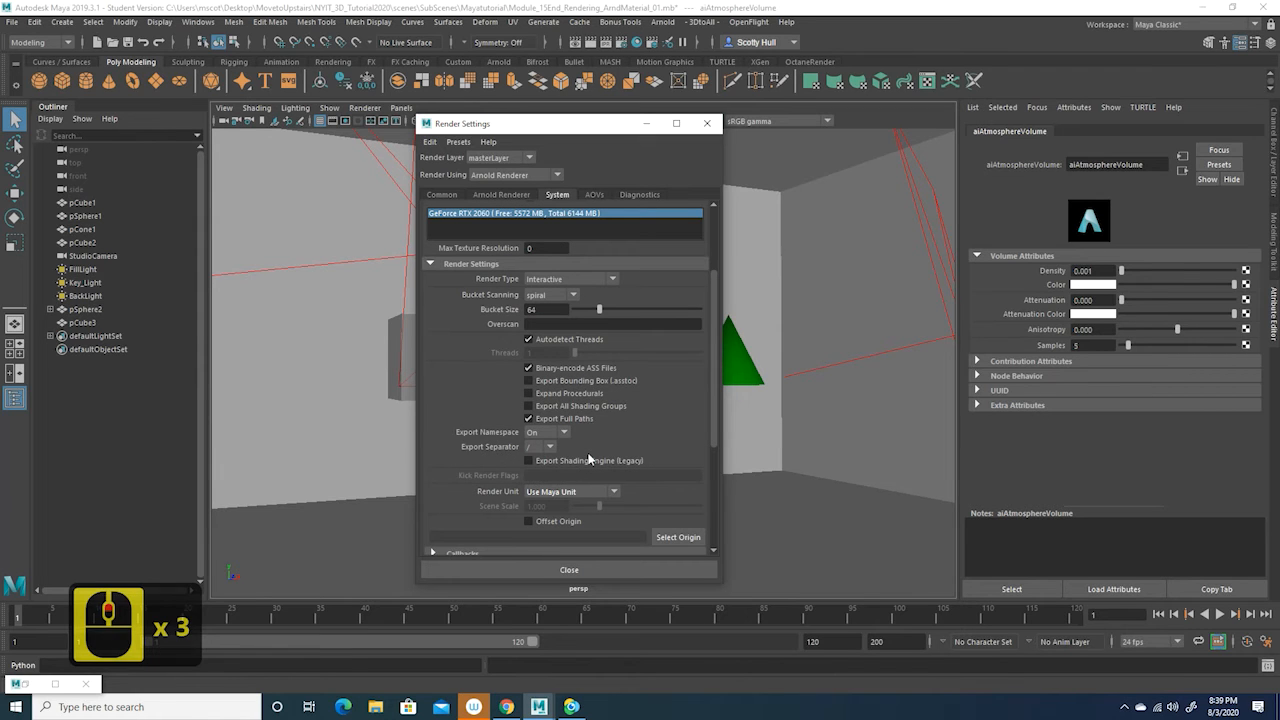
pyautogui.scroll(1, 588, 459)
pyautogui.scroll(-2, 588, 459)
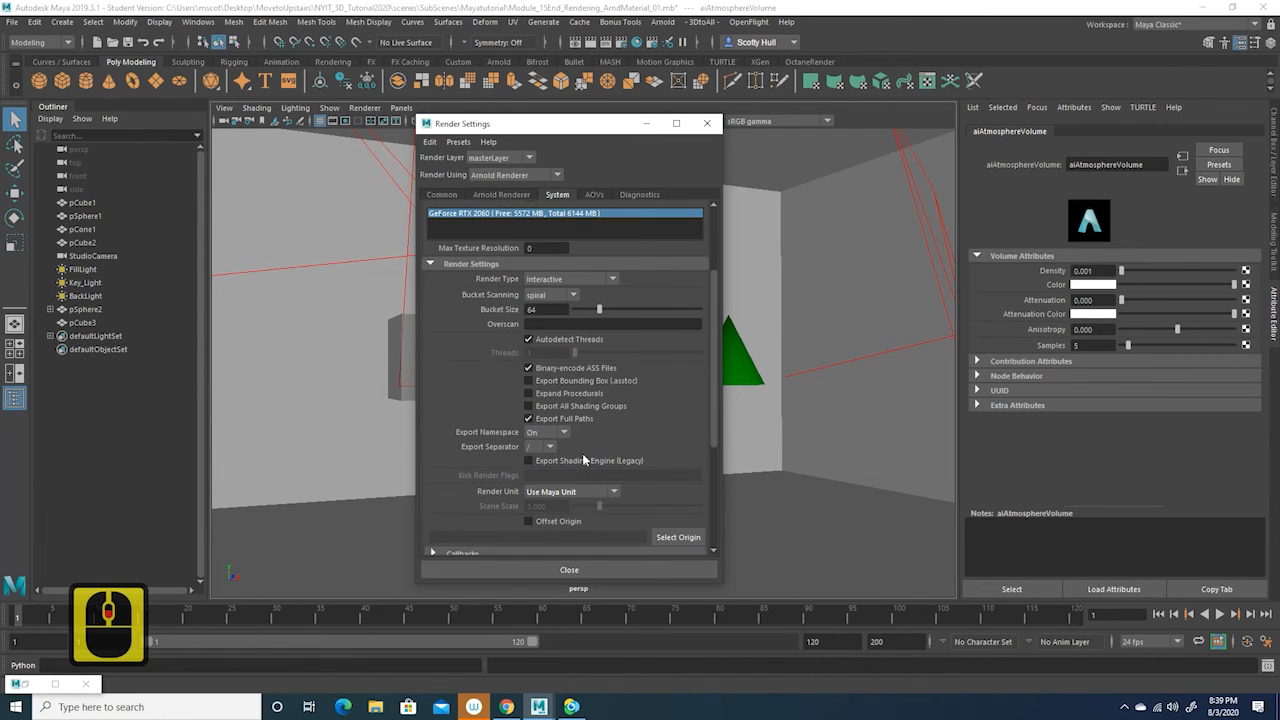
pyautogui.scroll(3, 581, 462)
pyautogui.scroll(6, 581, 462)
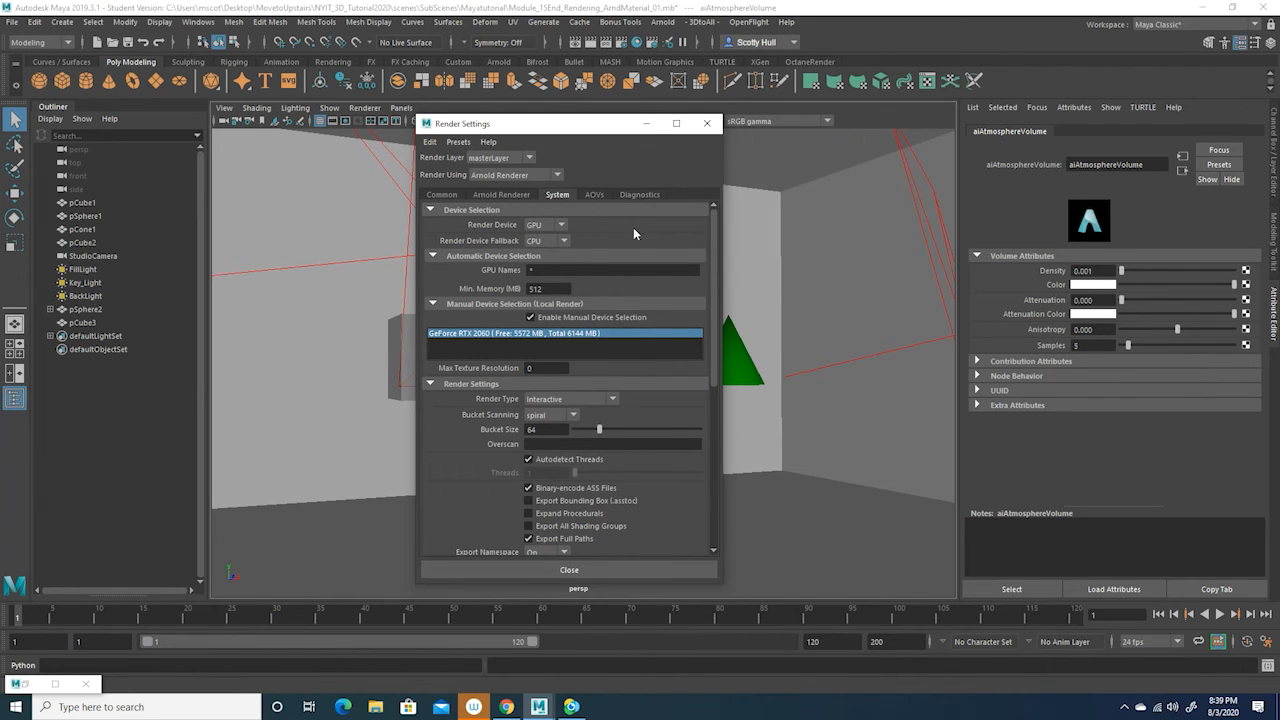
# Enable Denoise Beauty AOV and Output Denoising AOVs in the denoiser options and close the render settings.
pyautogui.click(593, 195)
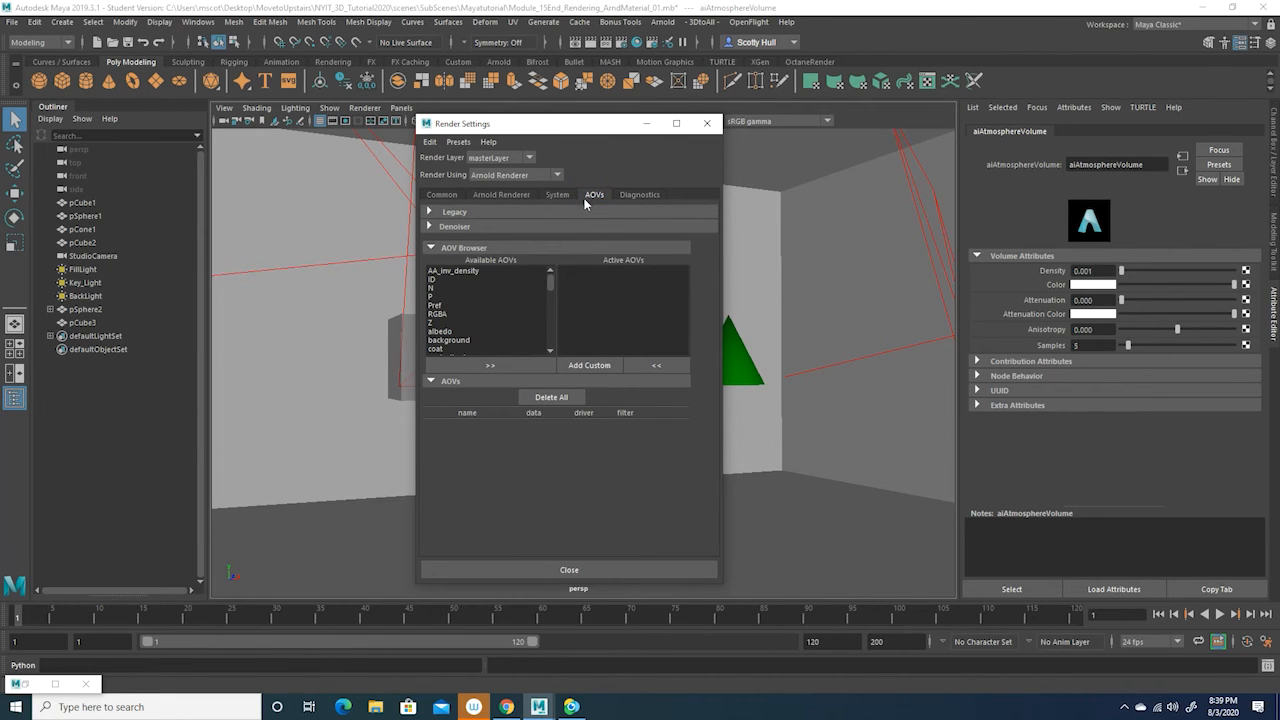
pyautogui.click(429, 226)
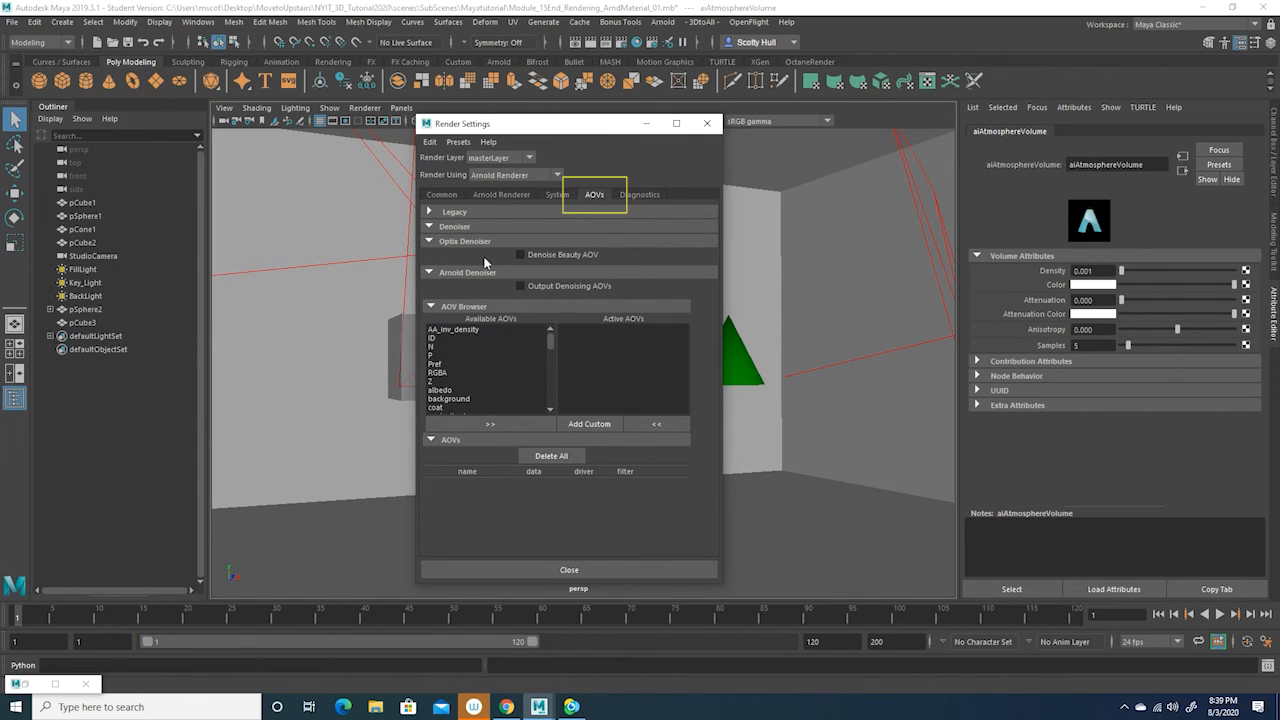
pyautogui.click(520, 255)
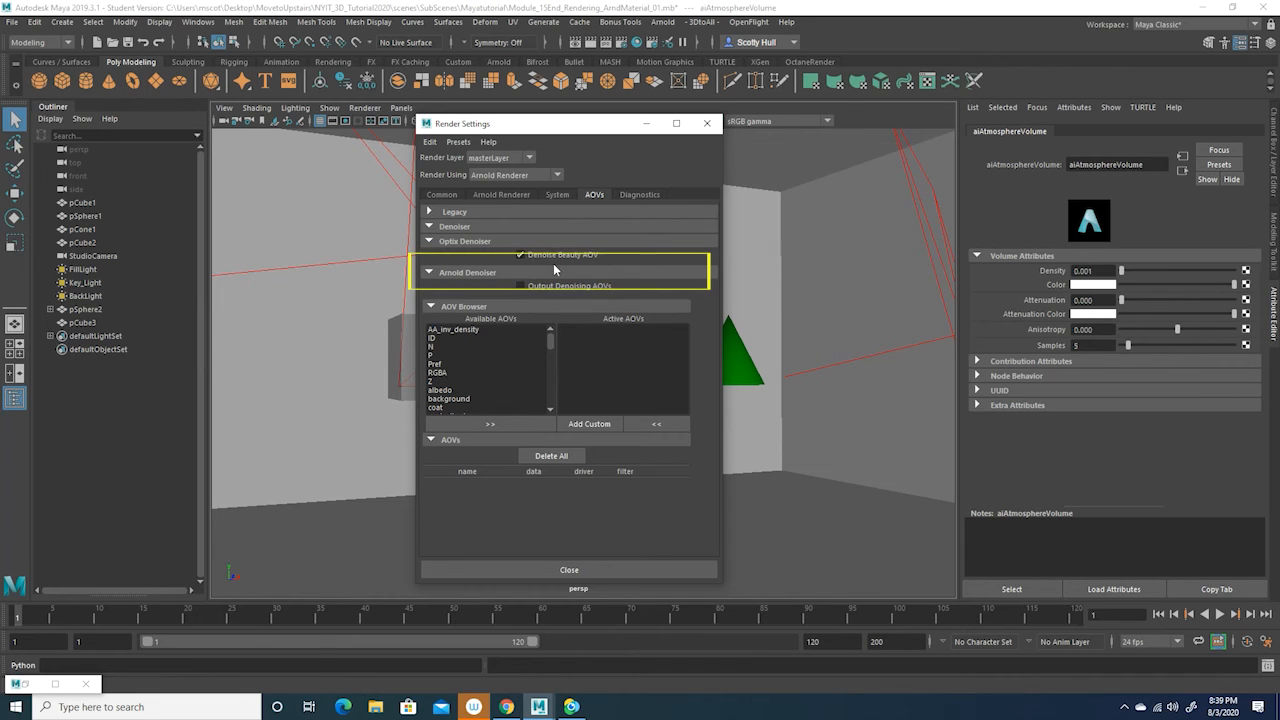
pyautogui.click(521, 287)
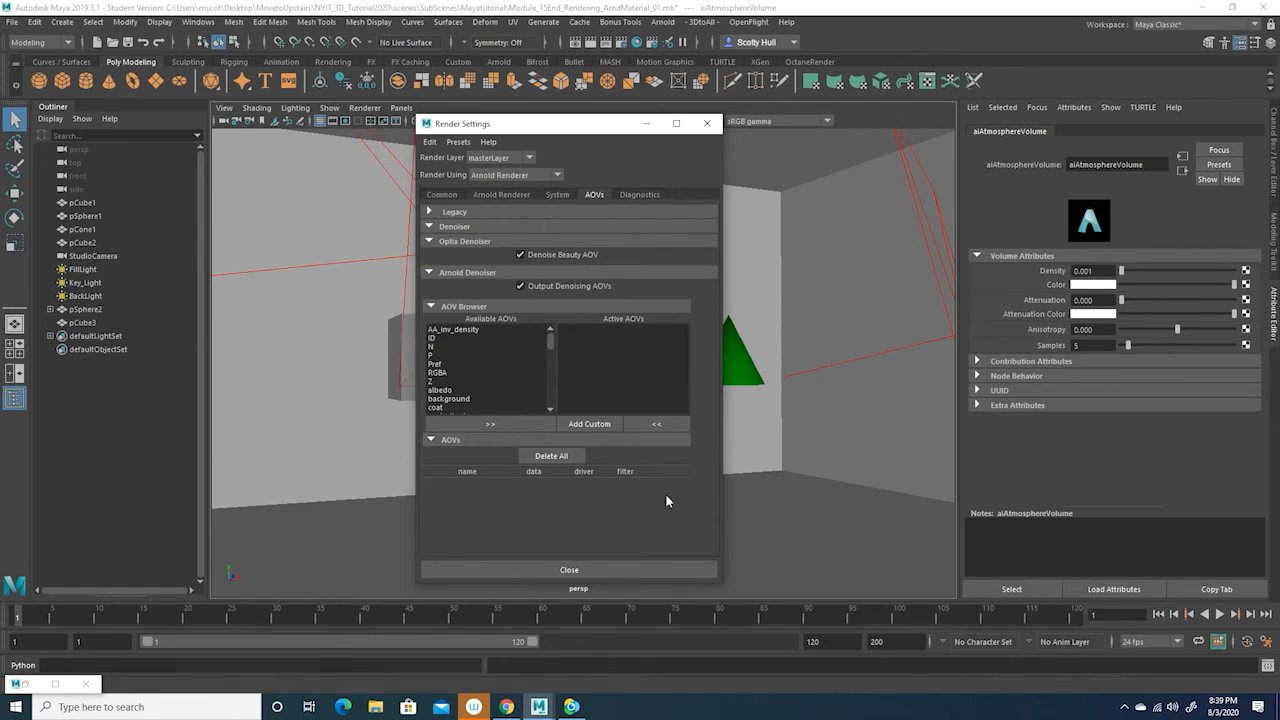
pyautogui.click(705, 125)
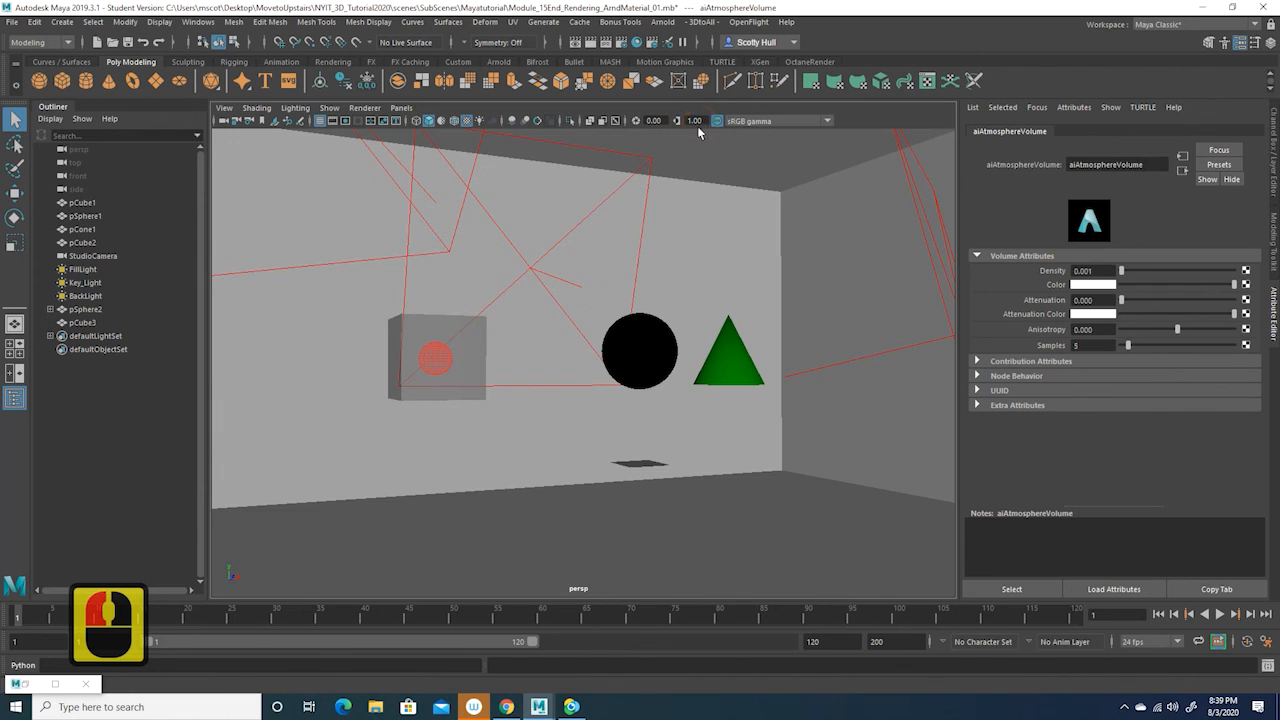
# Restore and widen the Arnold render window and set its camera to StudioCameraShape.
pyautogui.click(27, 686)
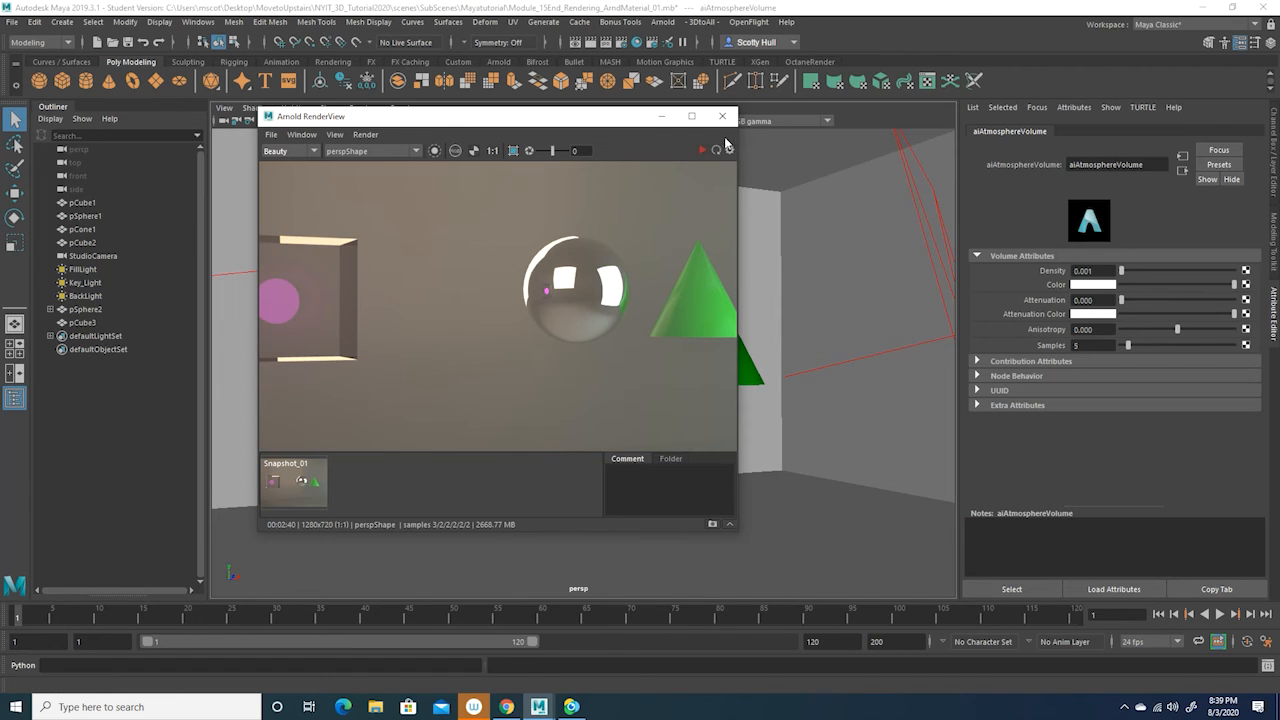
pyautogui.moveTo(741, 188); pyautogui.dragTo(851, 200)
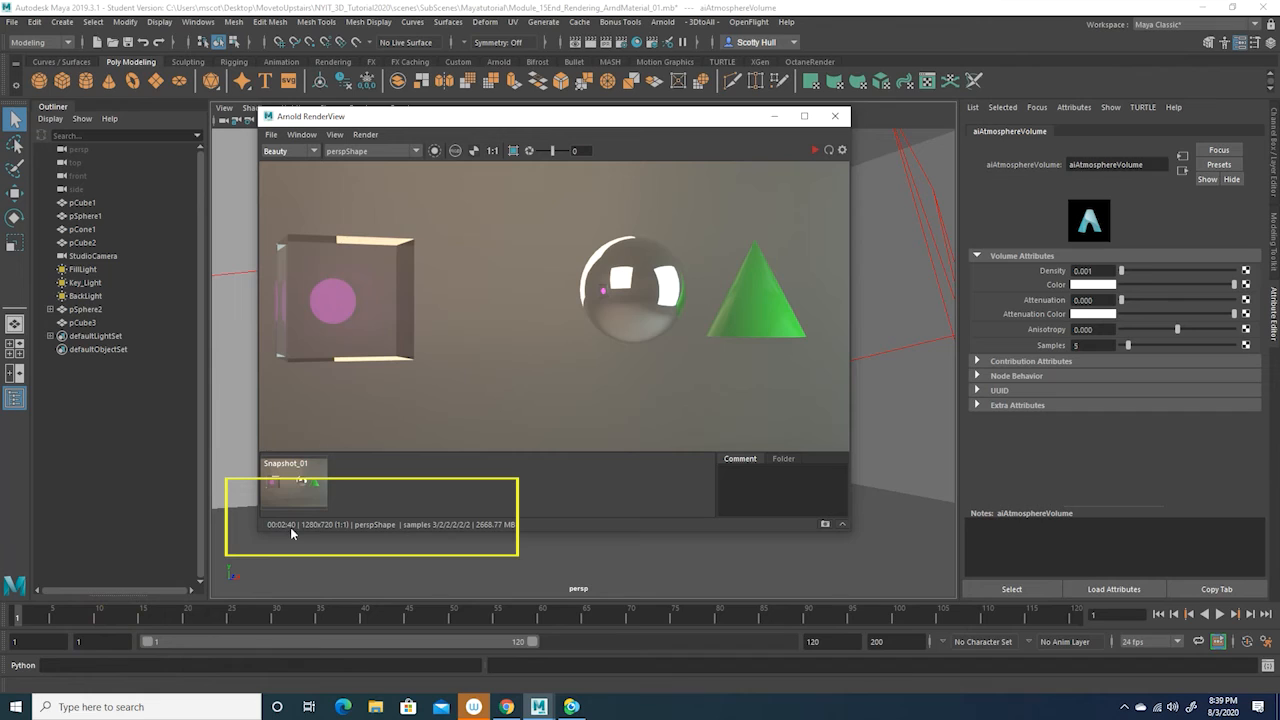
pyautogui.click(416, 151)
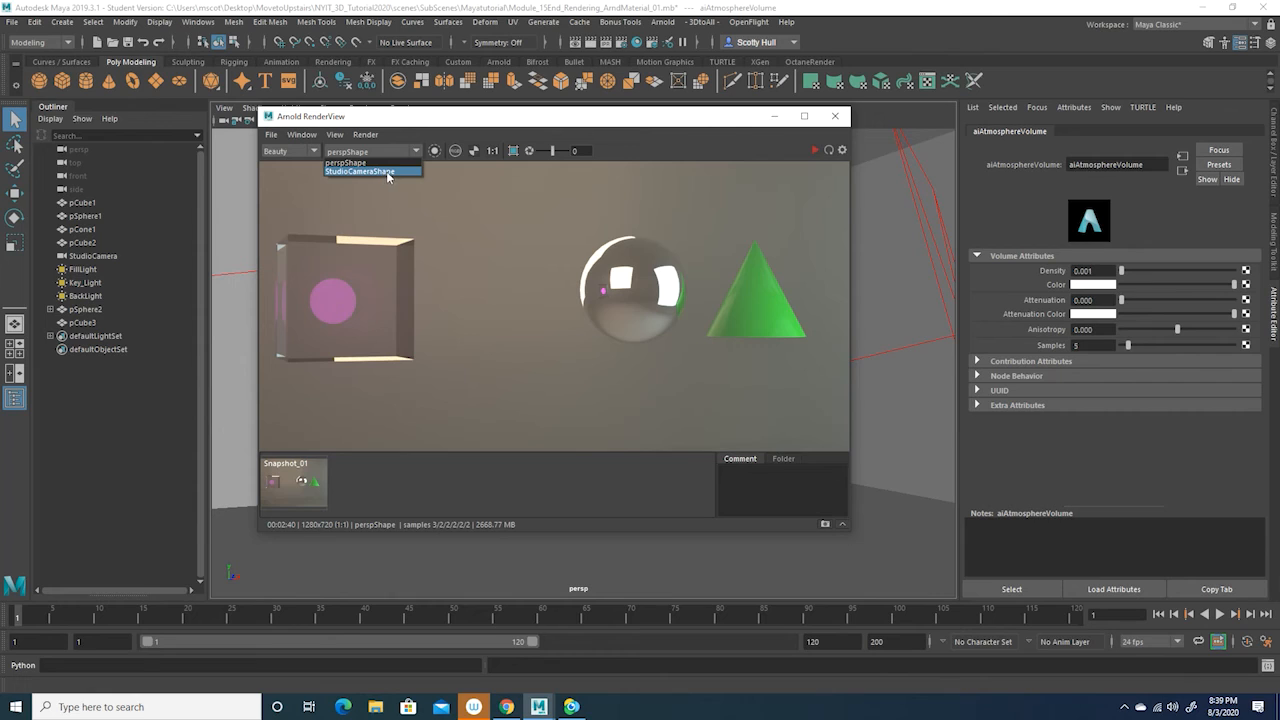
pyautogui.click(386, 172)
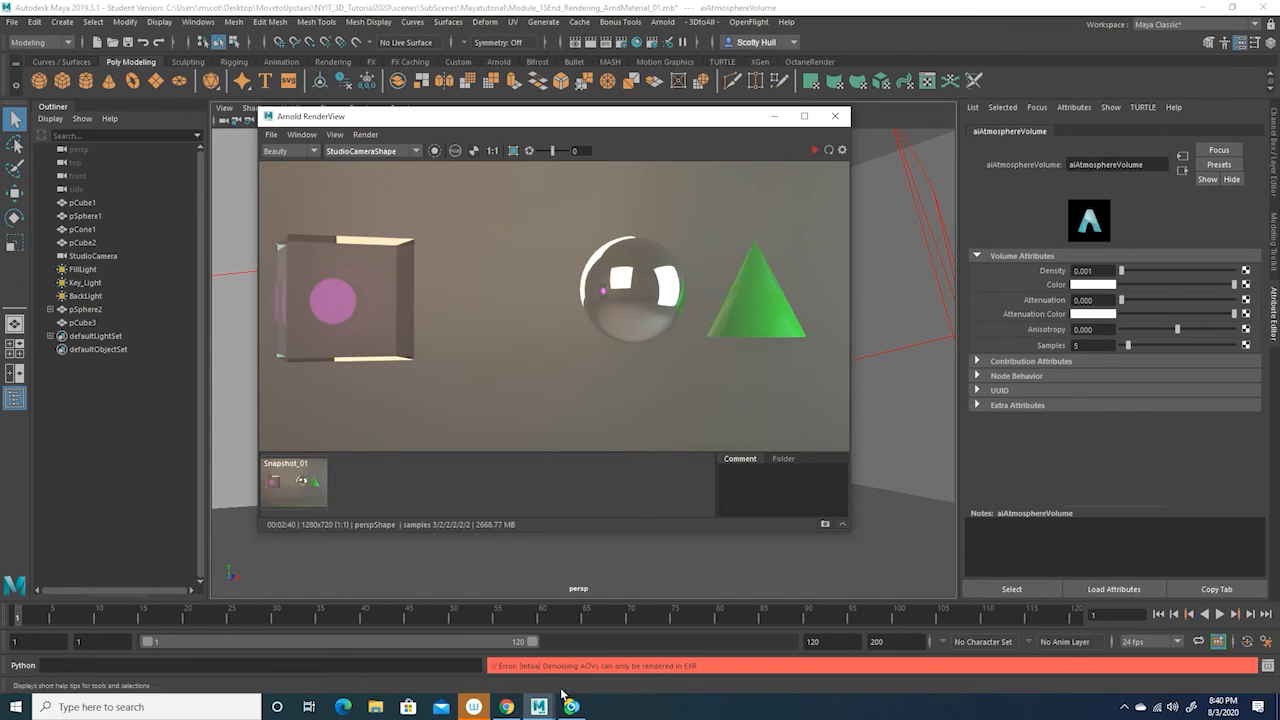
# Set the output image format to exr in the common render settings so denoising AOVs can be rendered.
pyautogui.click(649, 668)
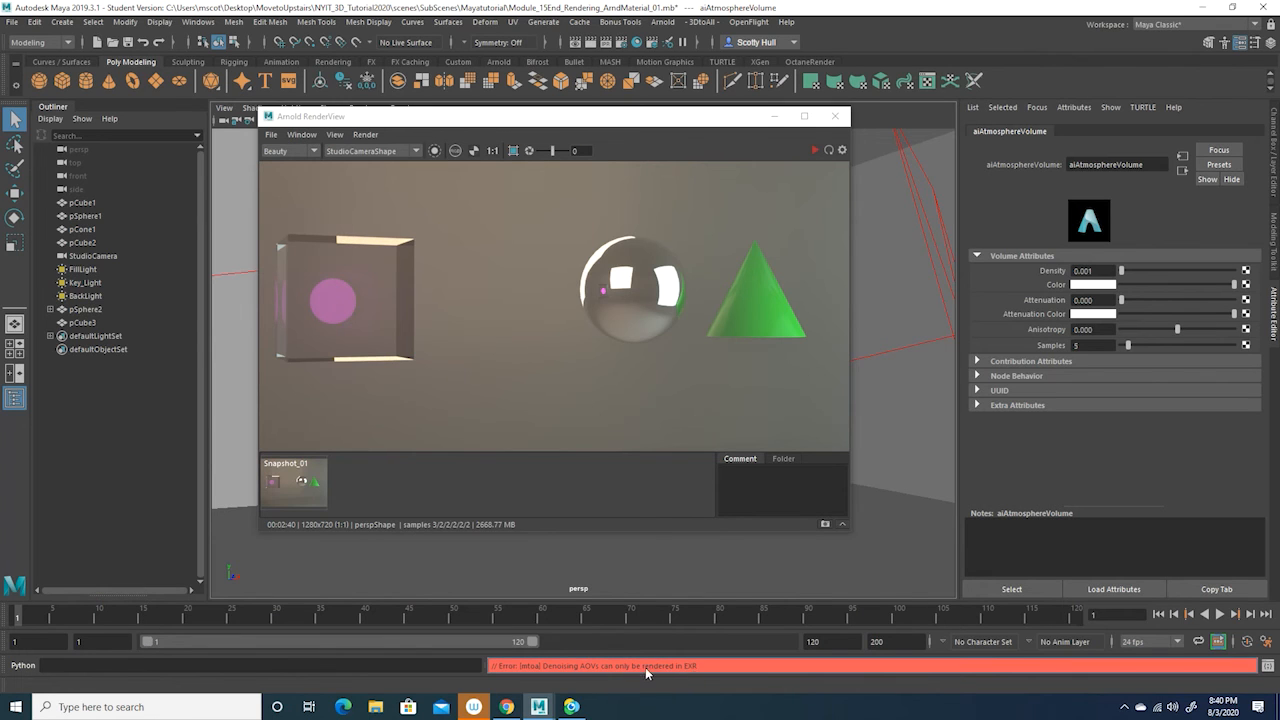
pyautogui.click(619, 43)
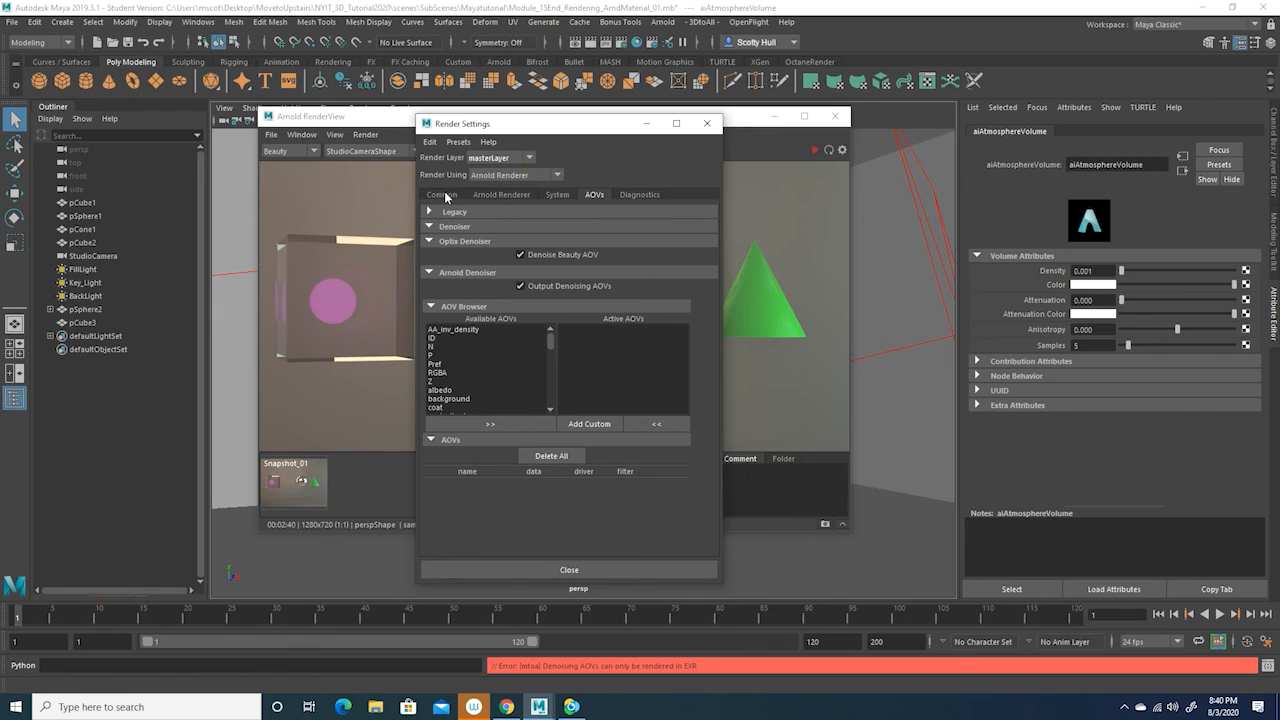
pyautogui.click(443, 195)
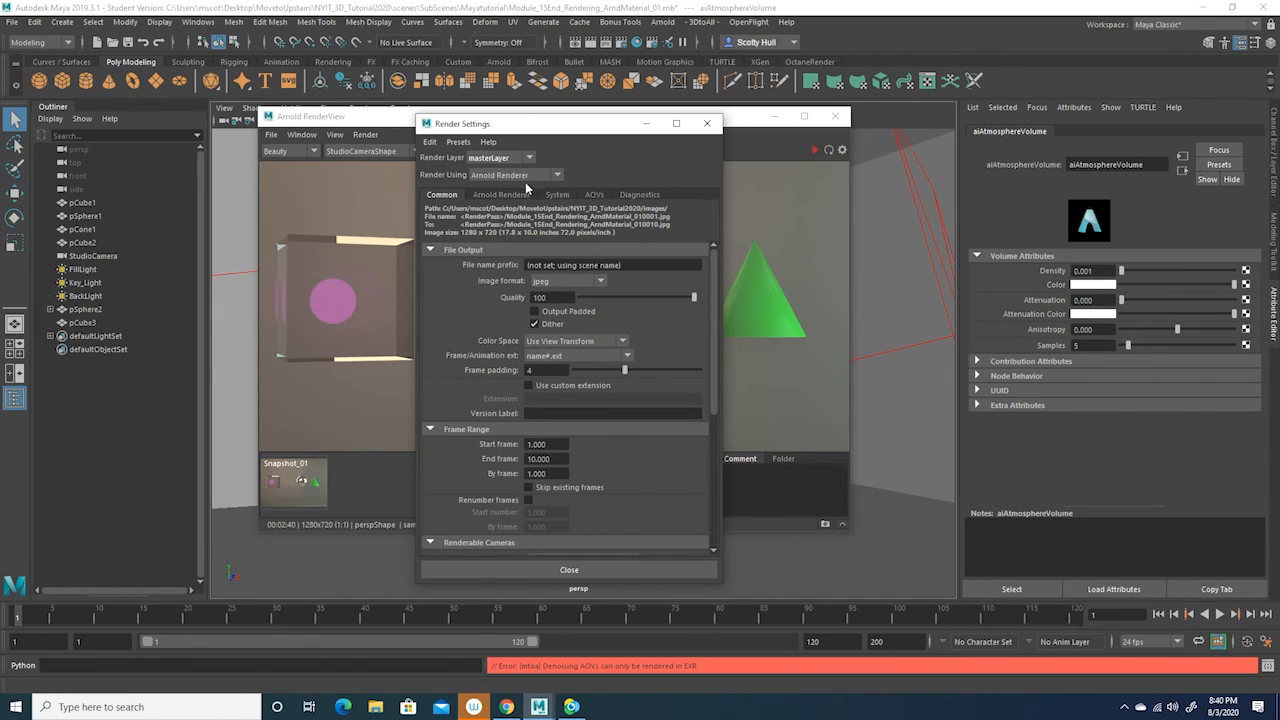
pyautogui.click(450, 195)
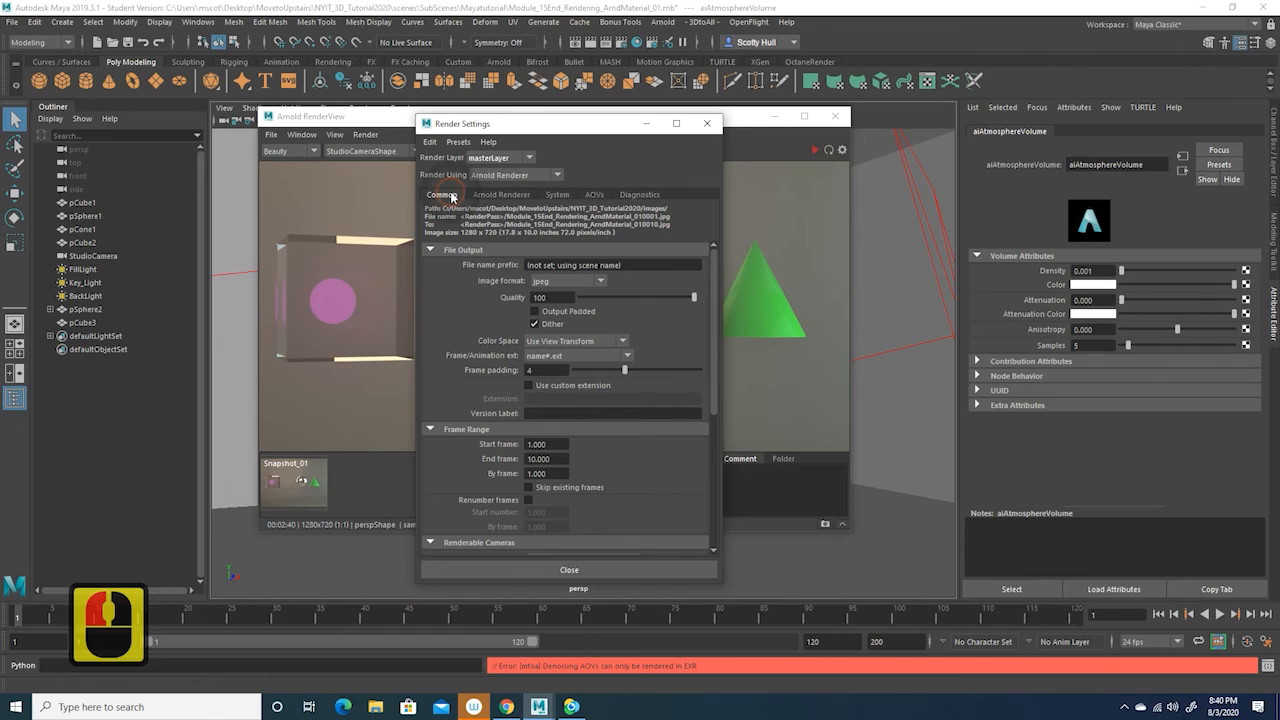
pyautogui.click(600, 281)
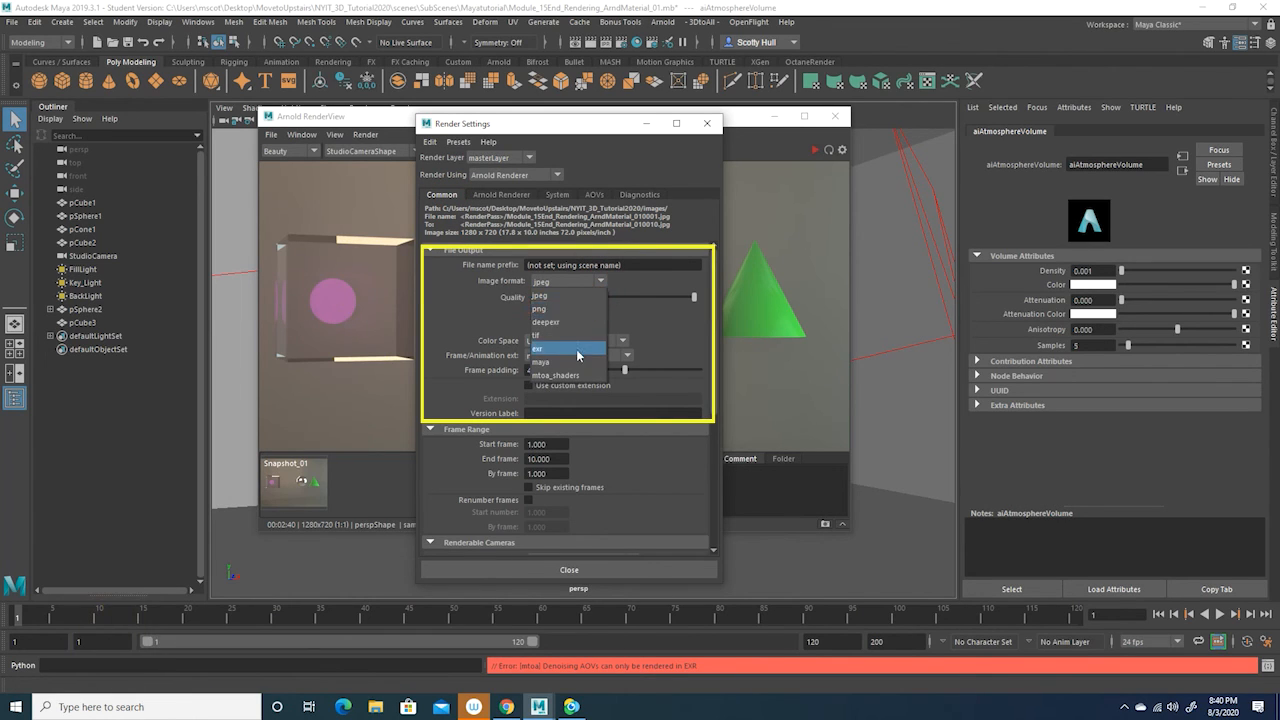
pyautogui.click(576, 349)
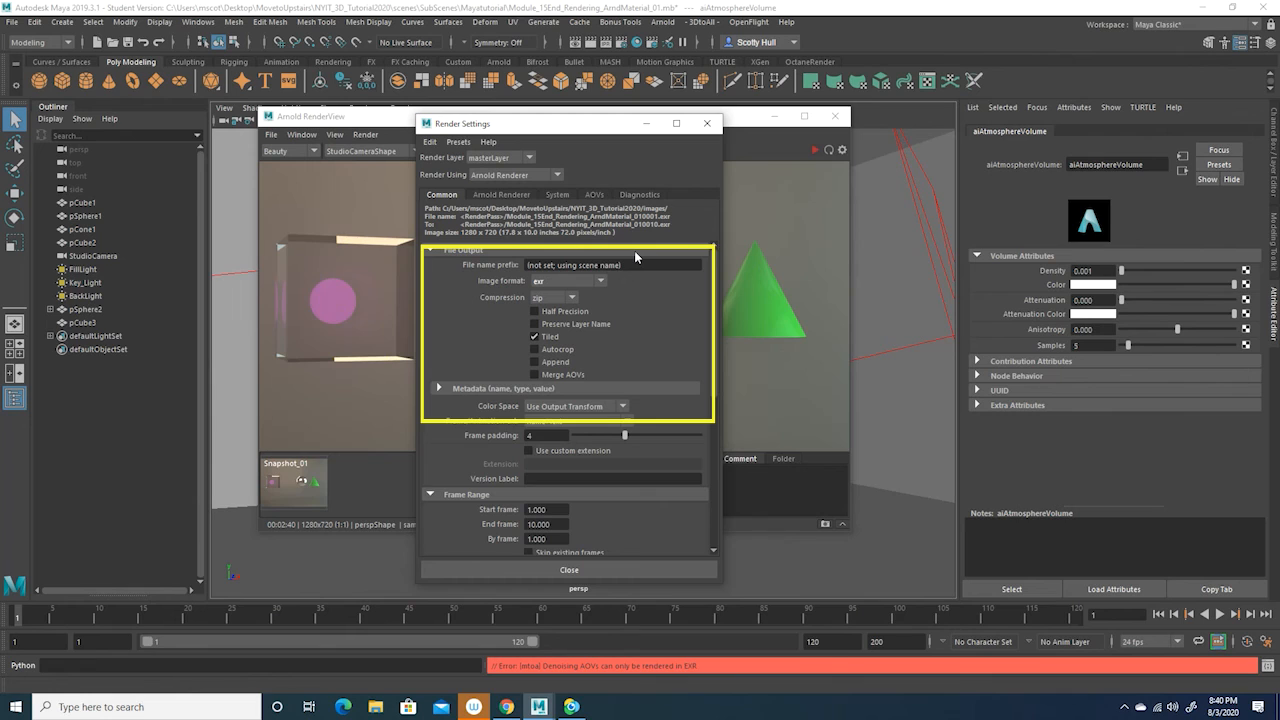
pyautogui.scroll(-3, 630, 274)
pyautogui.scroll(3, 641, 330)
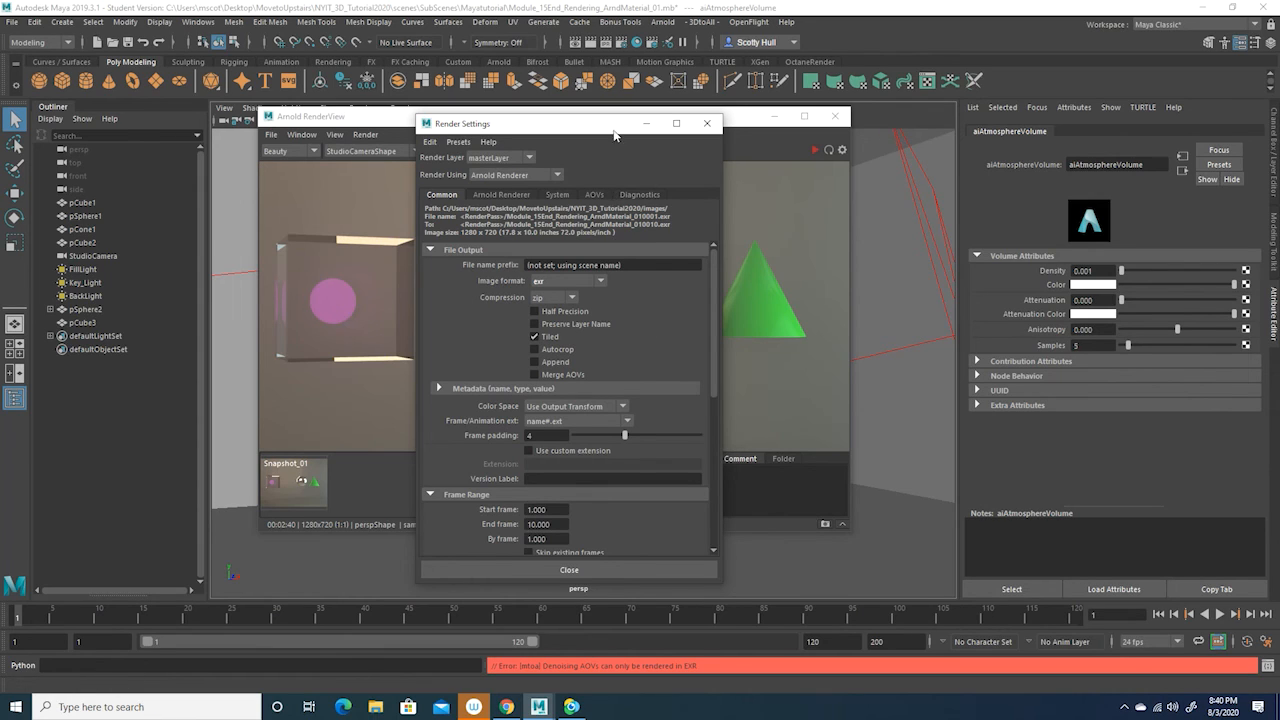
# Close the render settings and start an Arnold render from StudioCameraShape.
pyautogui.click(707, 123)
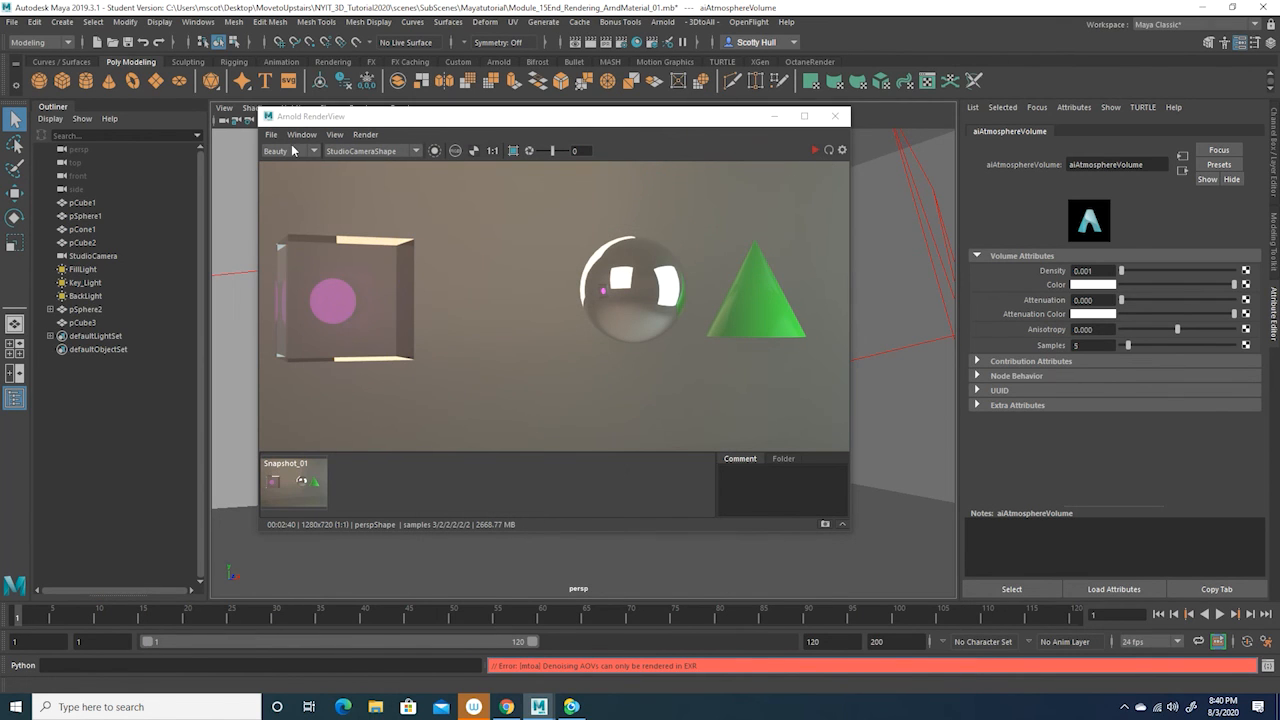
pyautogui.click(813, 149)
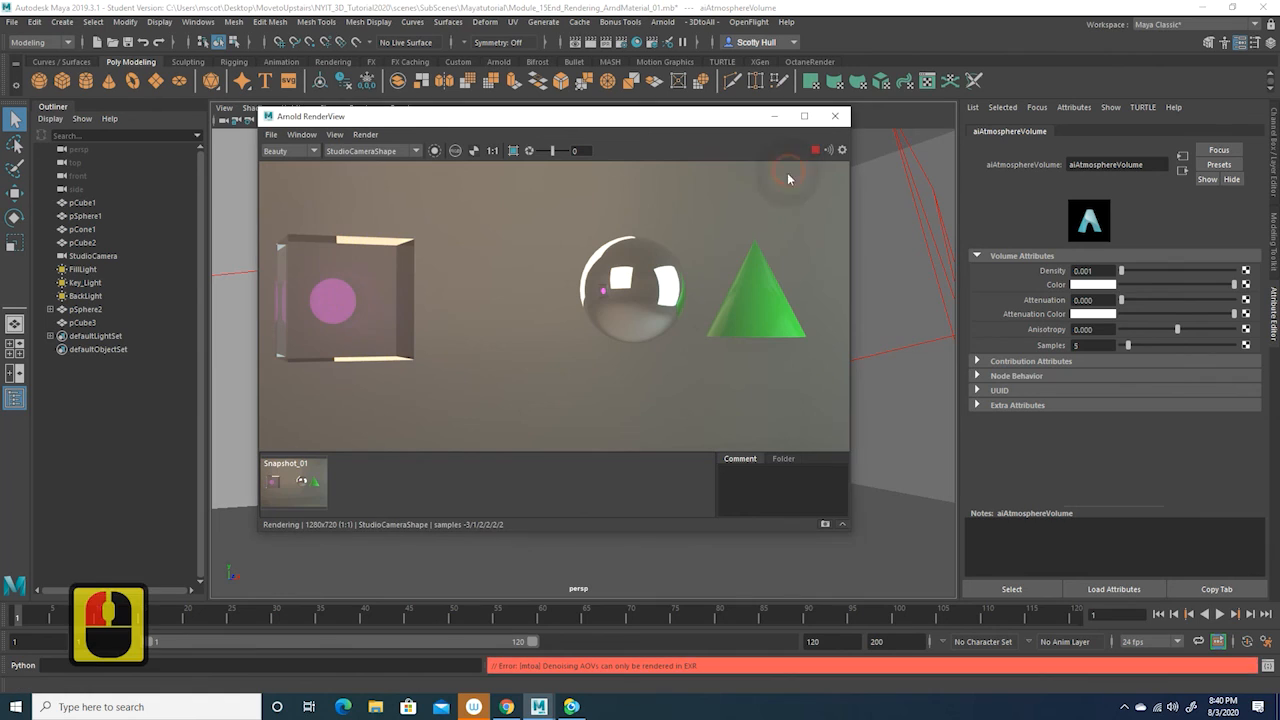